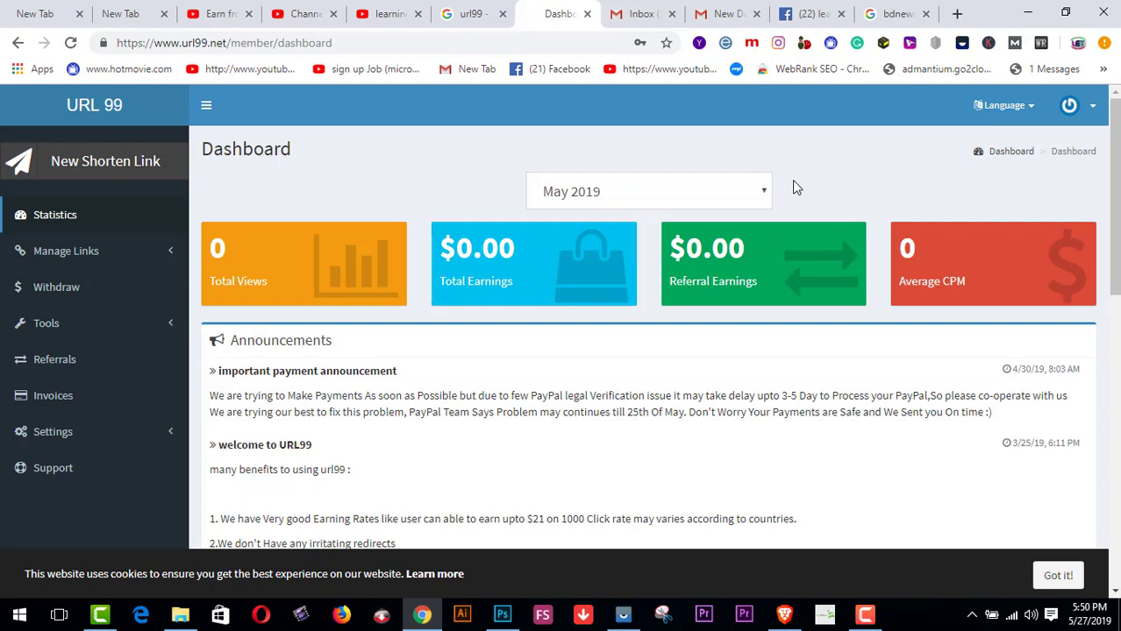
Copy the link address of the "Earn from BTC Easy Earn by your Android phone" video from the YouTube channel's uploads.
{"action": "left_click", "coordinate": [386, 14]}
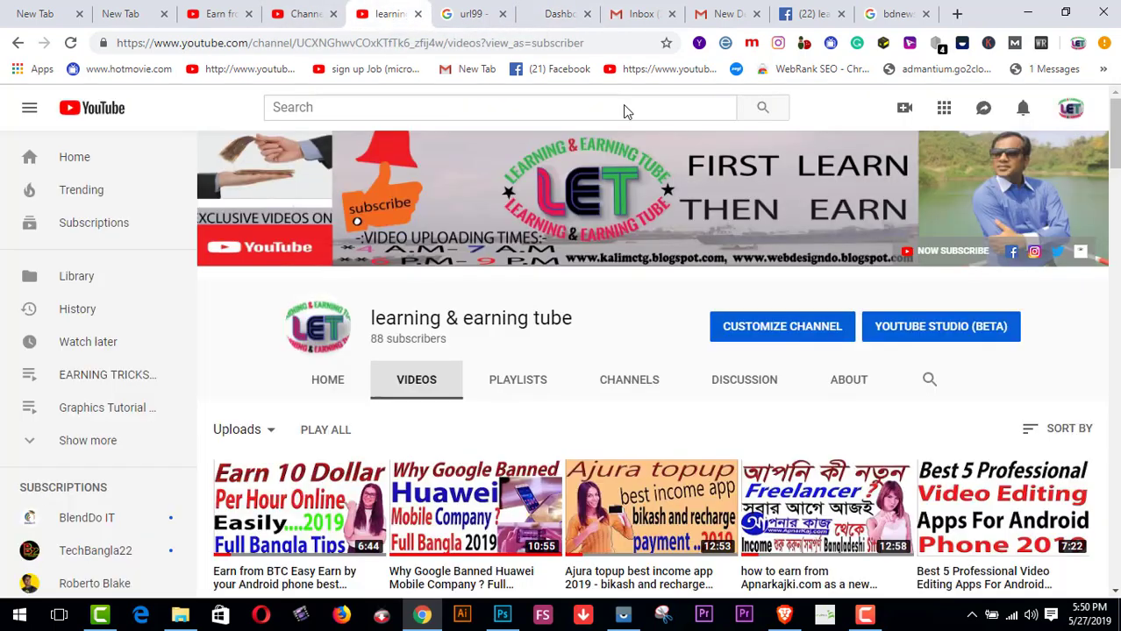
{"action": "scroll", "coordinate": [433, 502], "scroll_direction": "down", "scroll_amount": 2}
{"action": "right_click", "coordinate": [268, 344]}
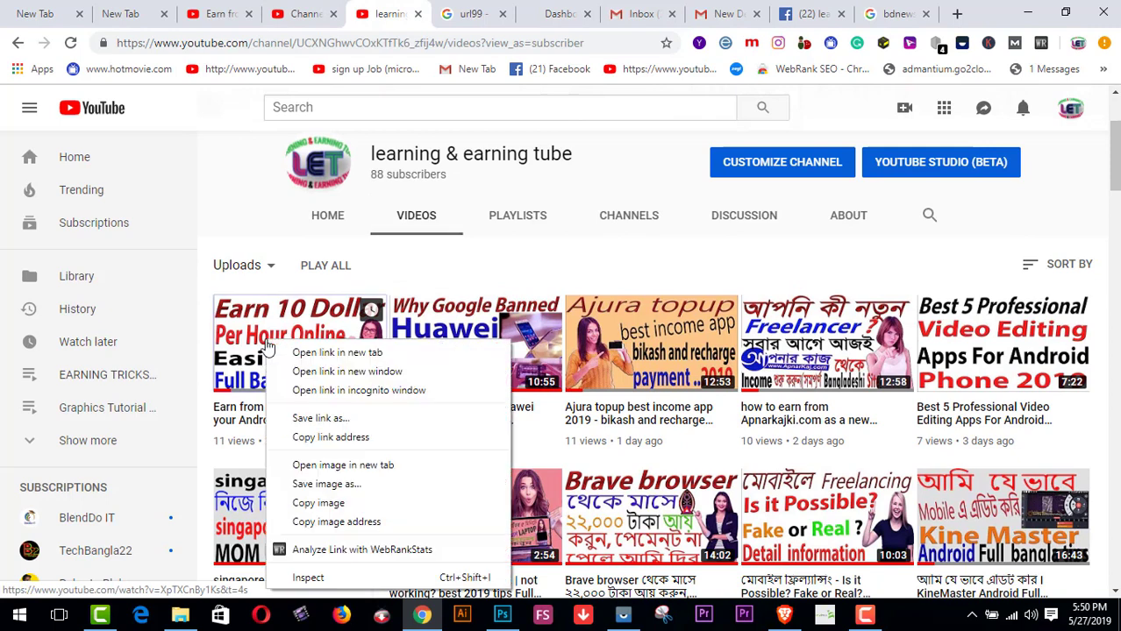
{"action": "left_click", "coordinate": [318, 438]}
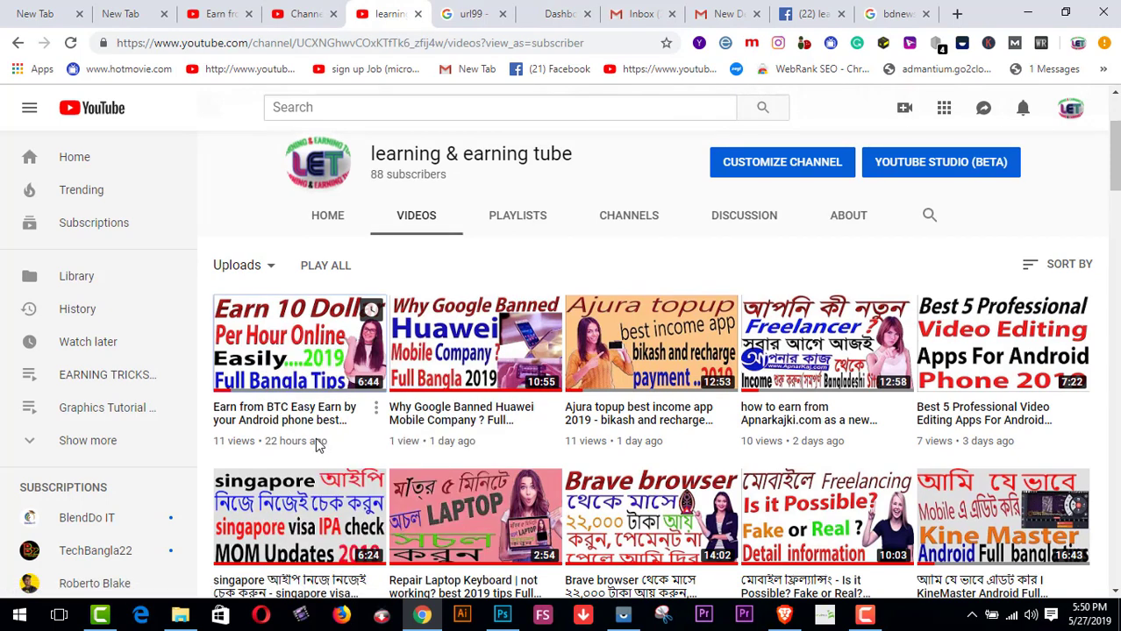
Shorten the copied YouTube video link on the URL 99 dashboard and copy the resulting short link.
{"action": "left_click", "coordinate": [552, 16]}
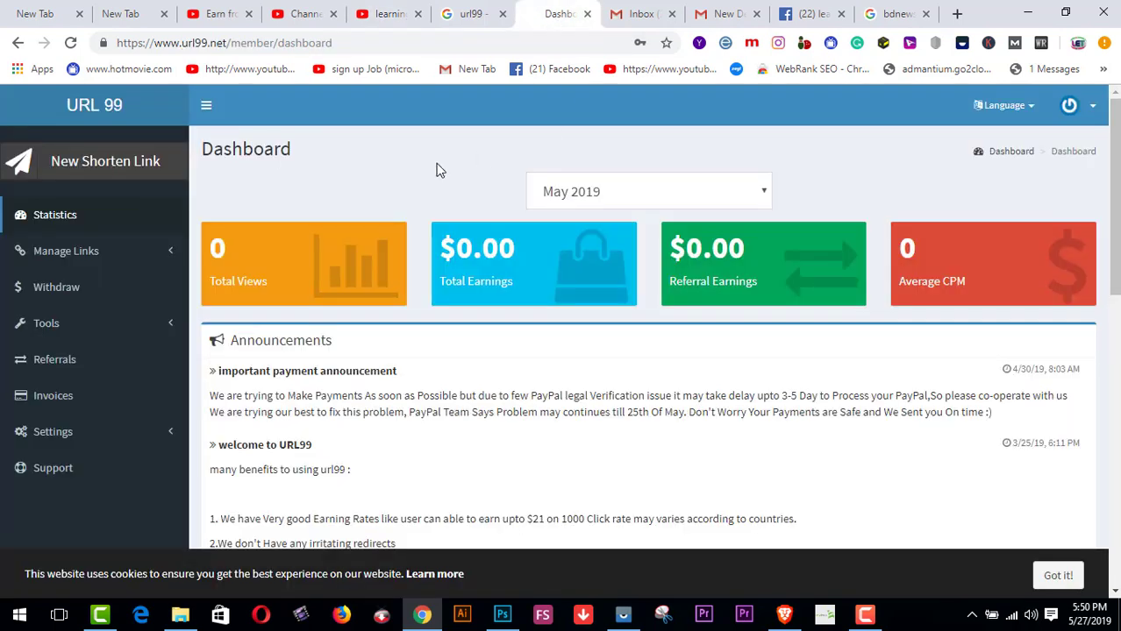
{"action": "left_click", "coordinate": [137, 169]}
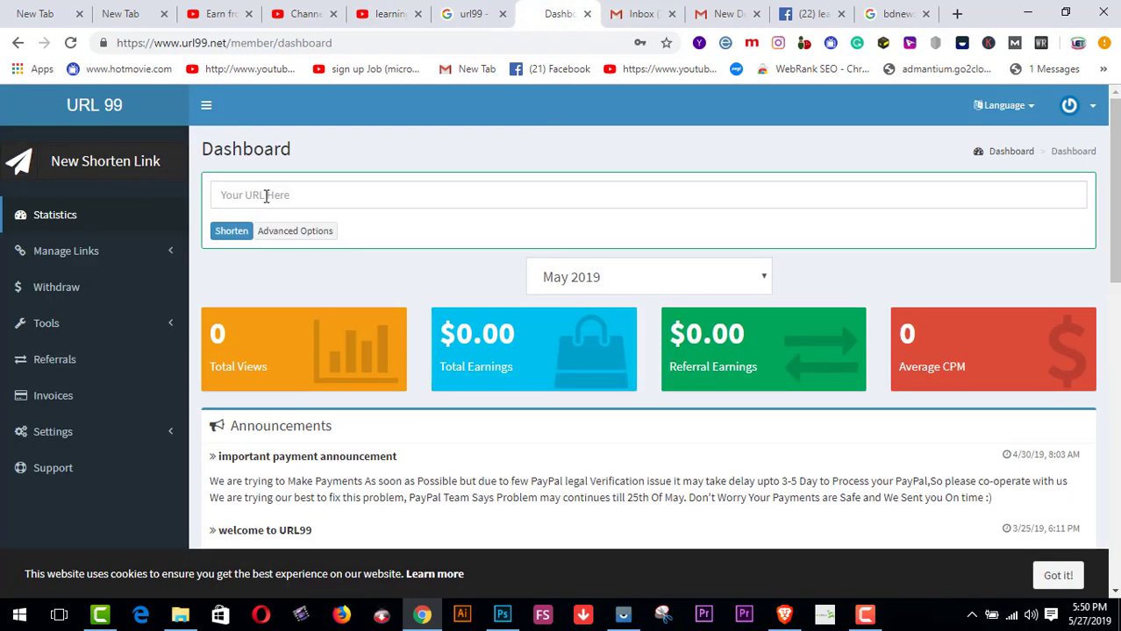
{"action": "left_click", "coordinate": [266, 195]}
{"action": "right_click", "coordinate": [266, 195]}
{"action": "left_click", "coordinate": [298, 302]}
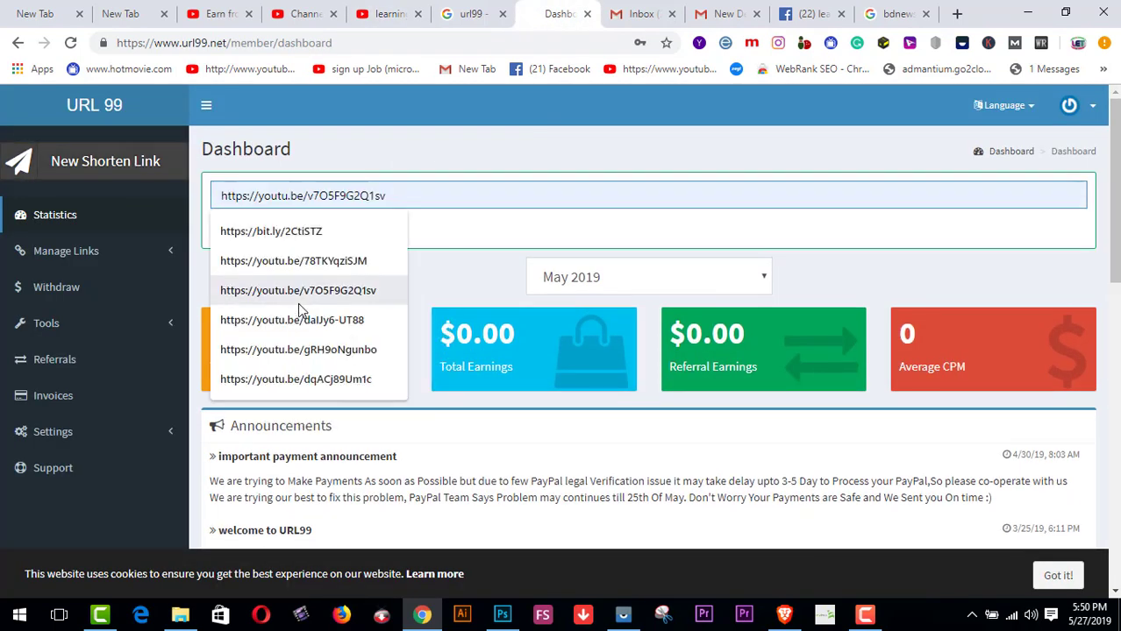
{"action": "key", "text": "ctrl+v"}
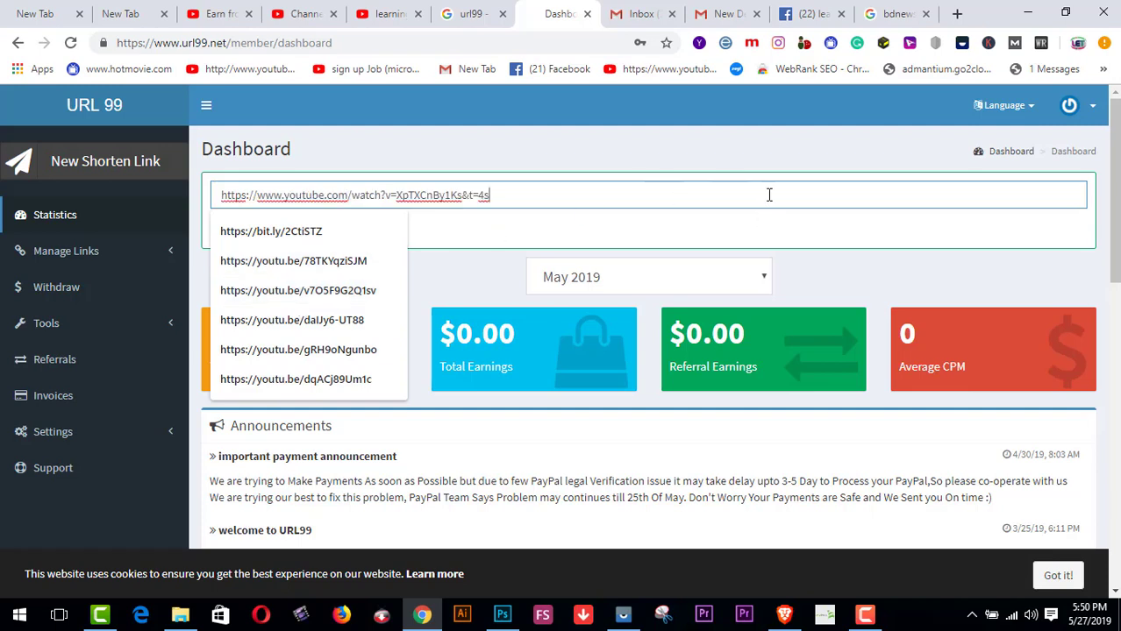
{"action": "key", "text": "Return"}
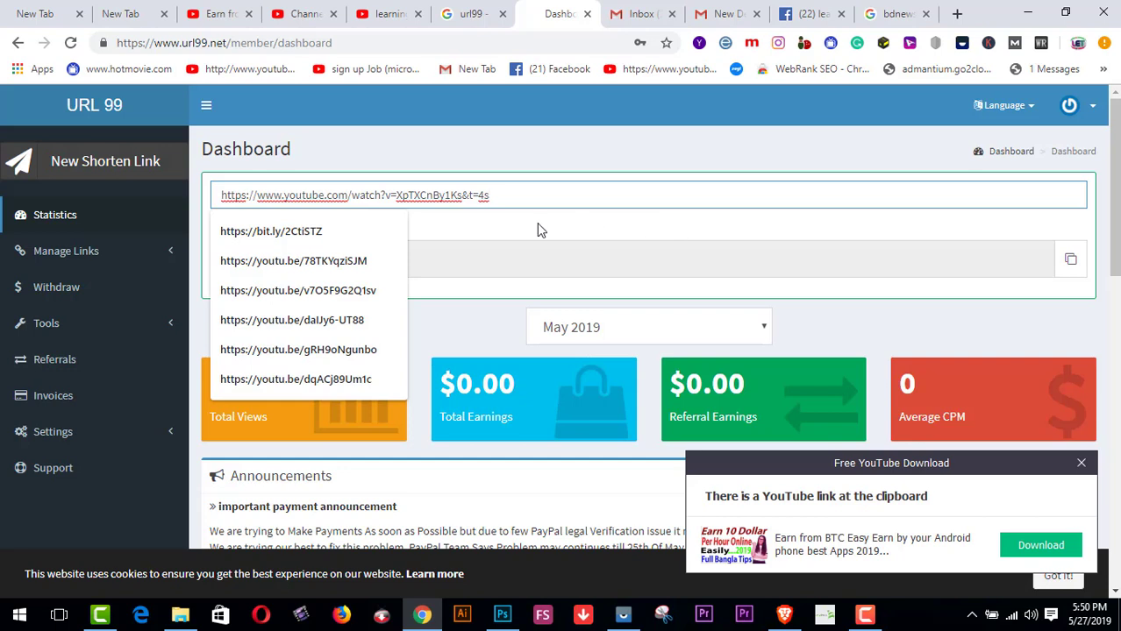
{"action": "left_click", "coordinate": [549, 195]}
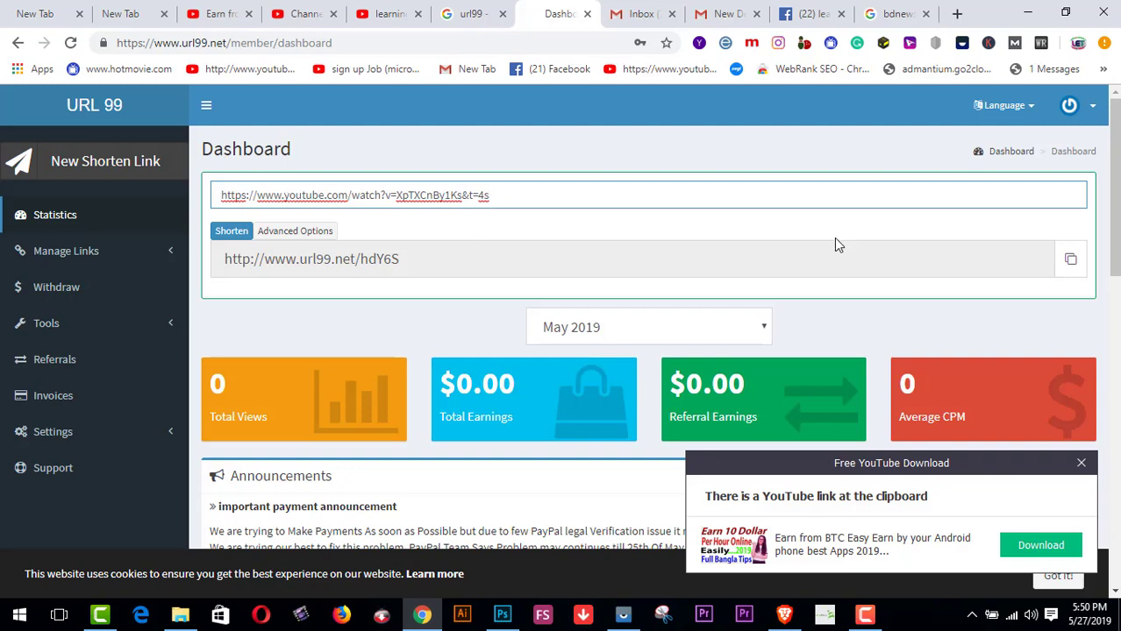
{"action": "left_click", "coordinate": [1071, 261]}
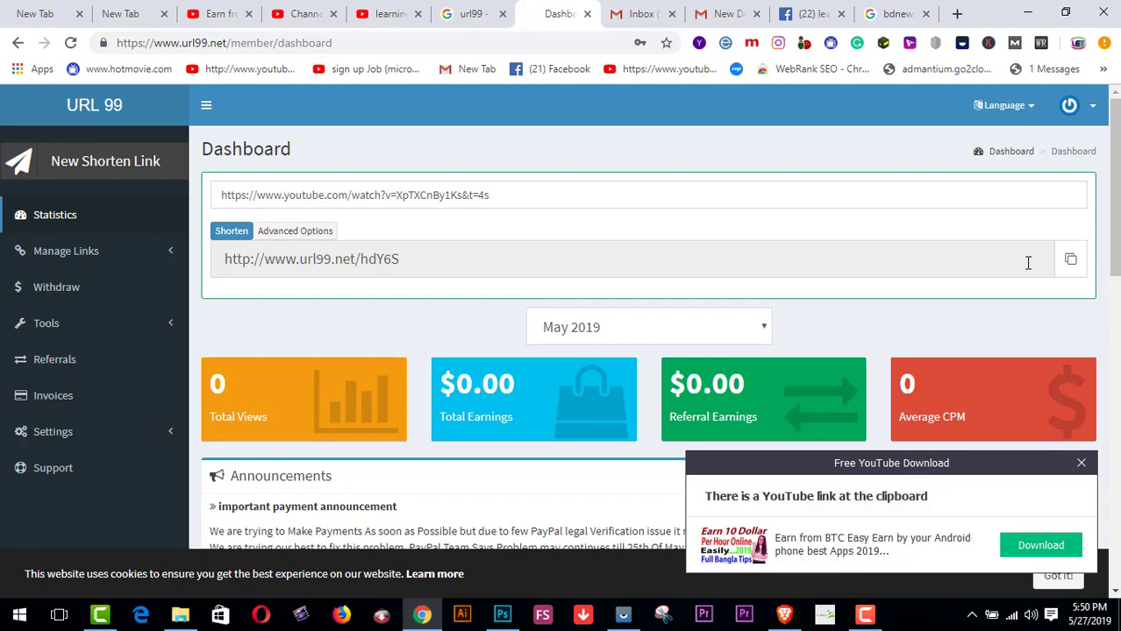
{"action": "left_click", "coordinate": [812, 14]}
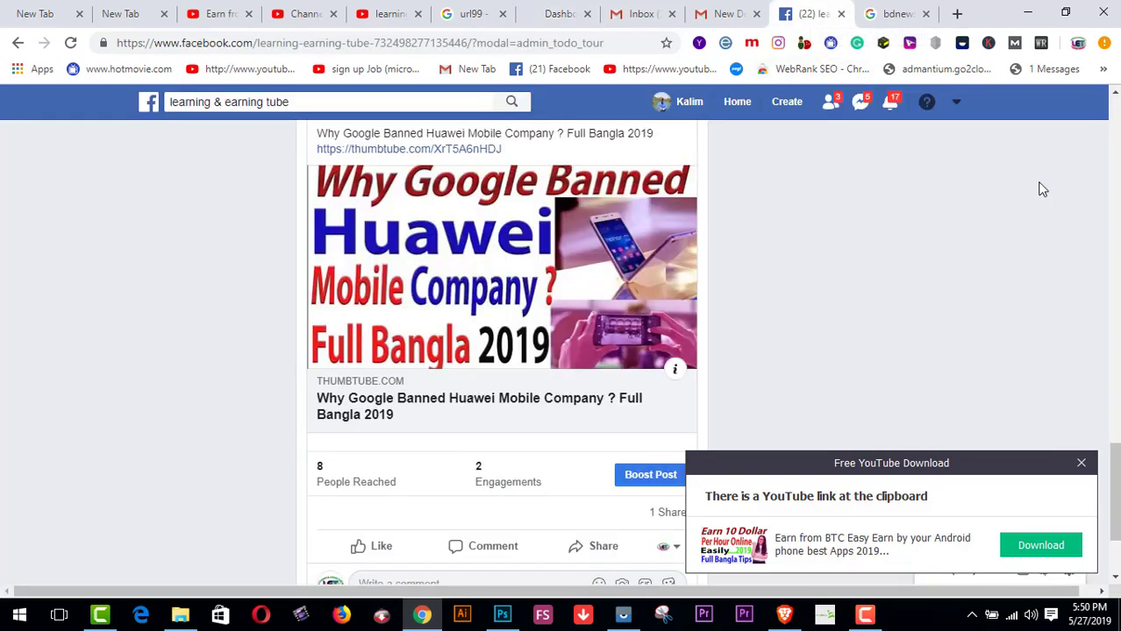
{"action": "scroll", "coordinate": [551, 333], "scroll_direction": "up", "scroll_amount": 10}
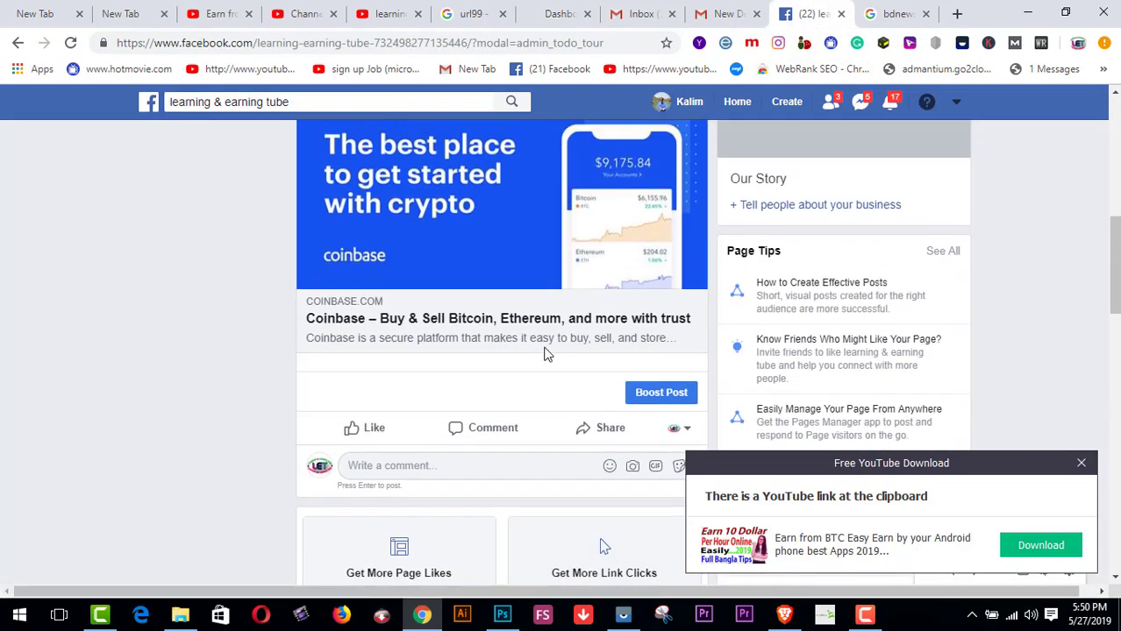
{"action": "scroll", "coordinate": [545, 349], "scroll_direction": "up", "scroll_amount": 6}
{"action": "scroll", "coordinate": [495, 434], "scroll_direction": "down", "scroll_amount": 2}
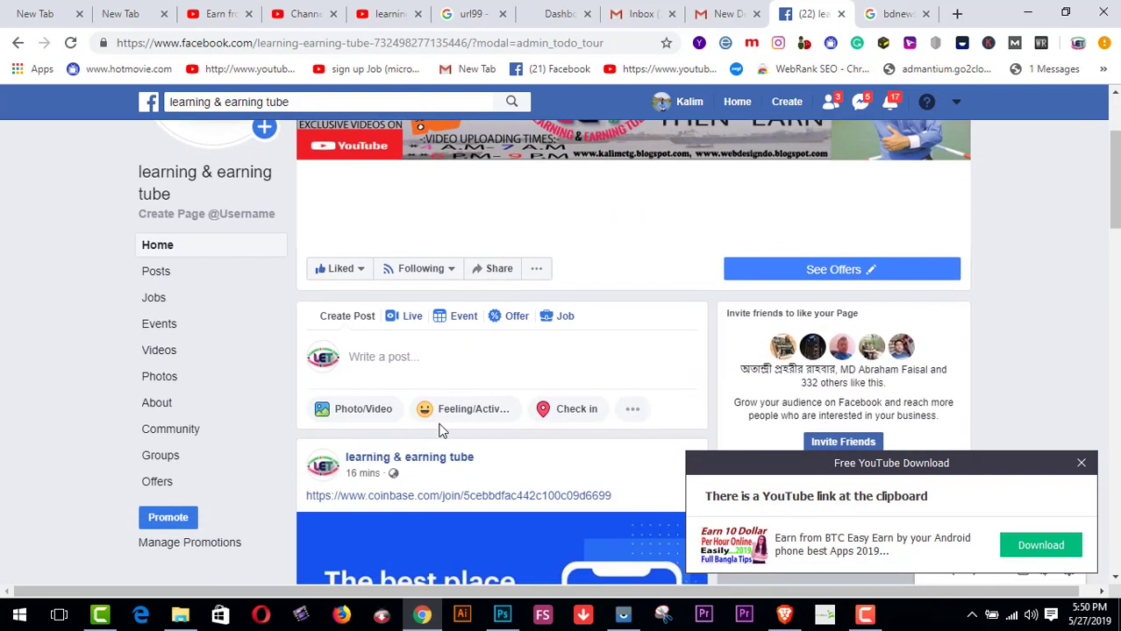
{"action": "left_click", "coordinate": [397, 362]}
{"action": "right_click", "coordinate": [397, 364]}
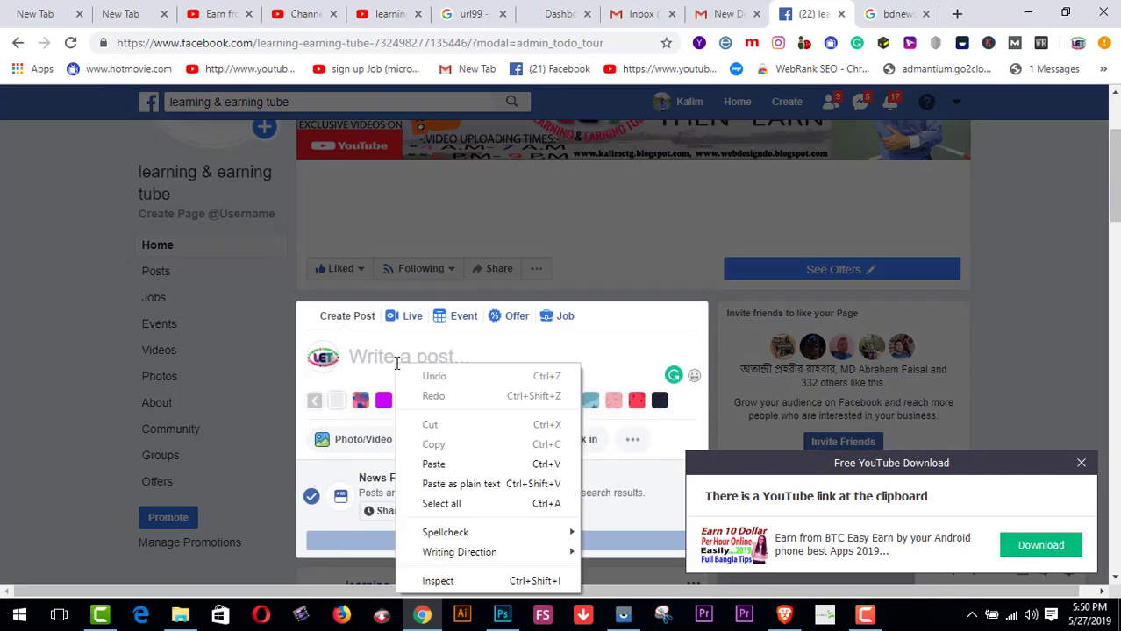
{"action": "left_click", "coordinate": [433, 465]}
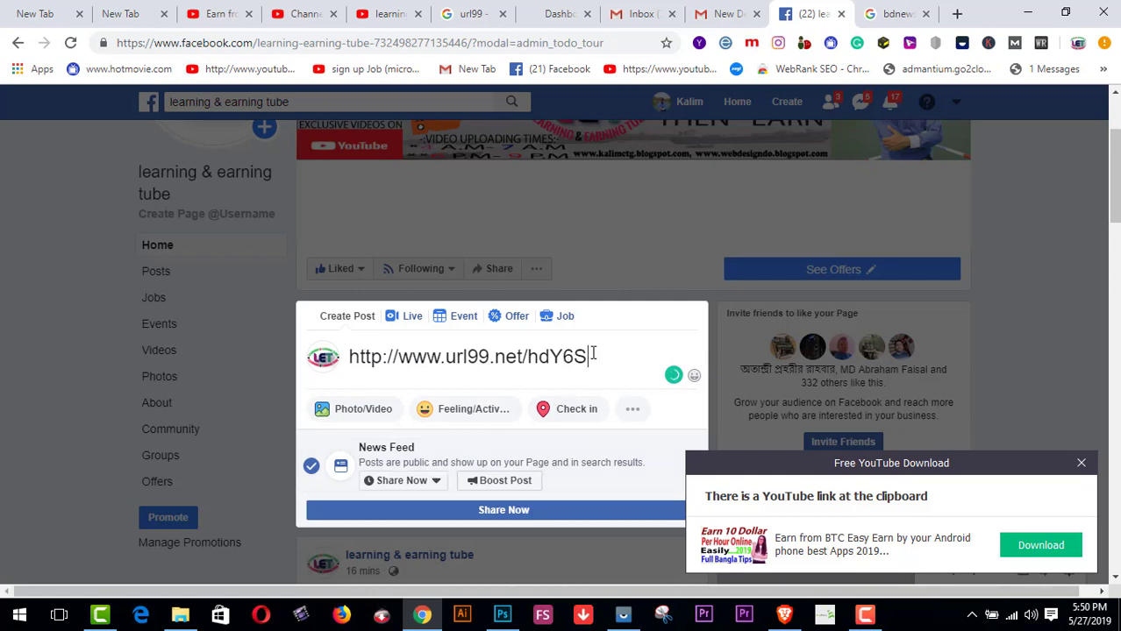
Try to share the post with the short link, and dismiss the open message and the Free YouTube Download popup.
{"action": "scroll", "coordinate": [562, 358], "scroll_direction": "down", "scroll_amount": 2}
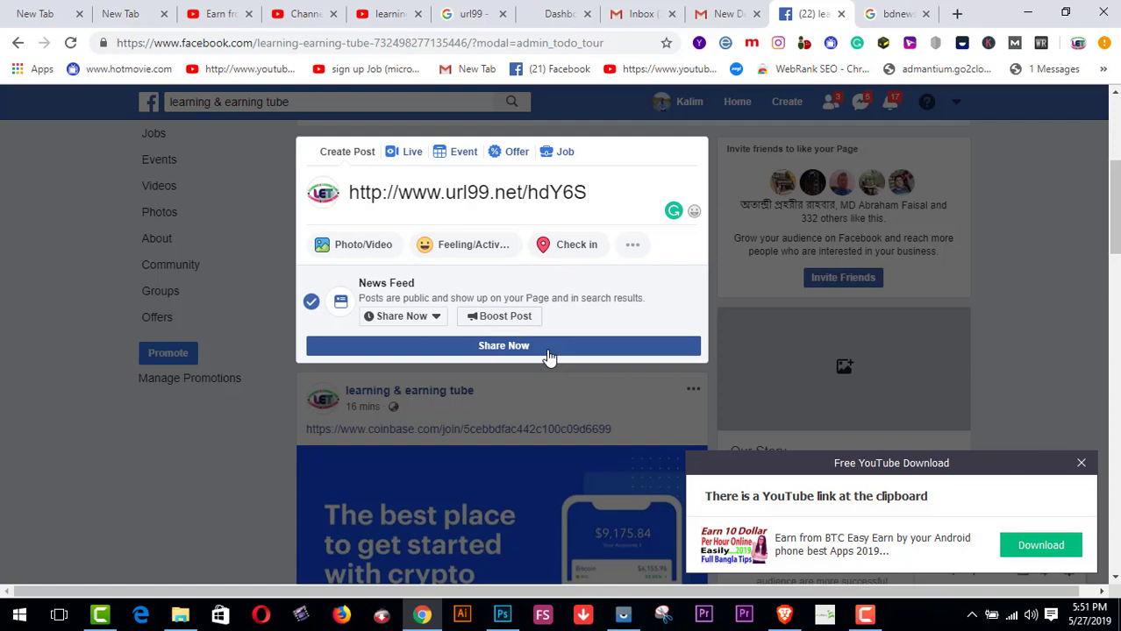
{"action": "left_click", "coordinate": [549, 349]}
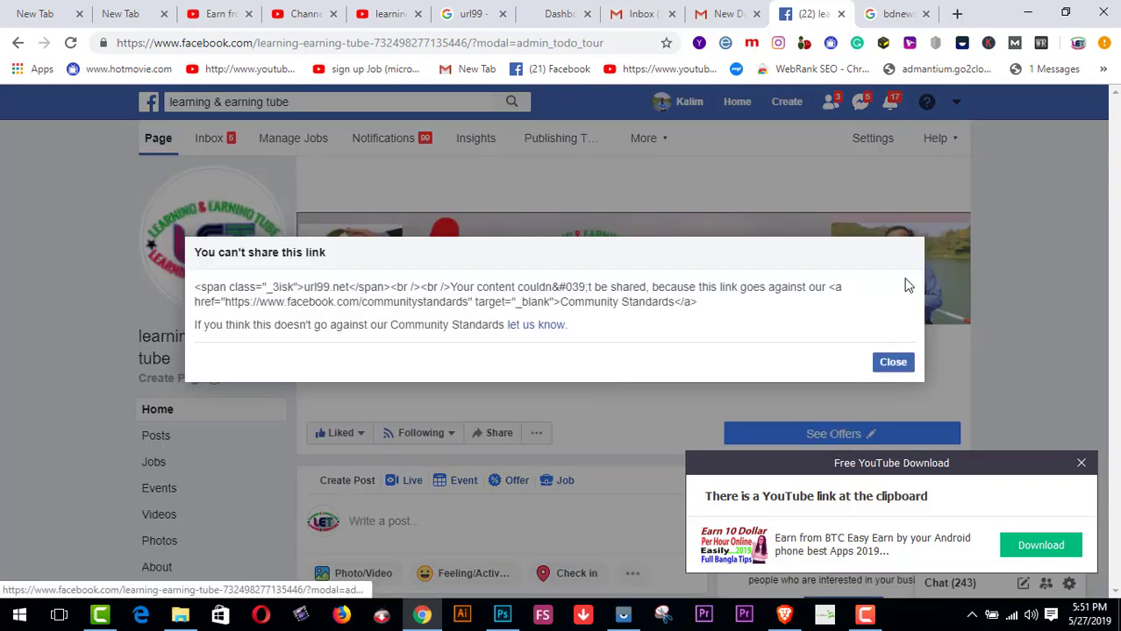
{"action": "left_click", "coordinate": [879, 363]}
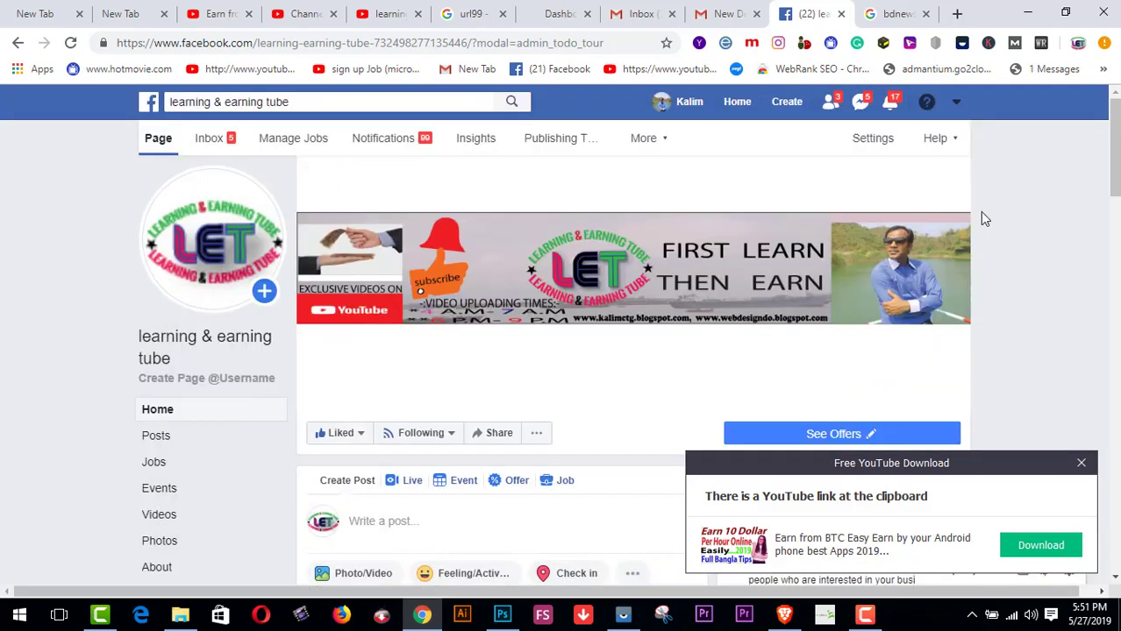
{"action": "left_click", "coordinate": [1082, 463]}
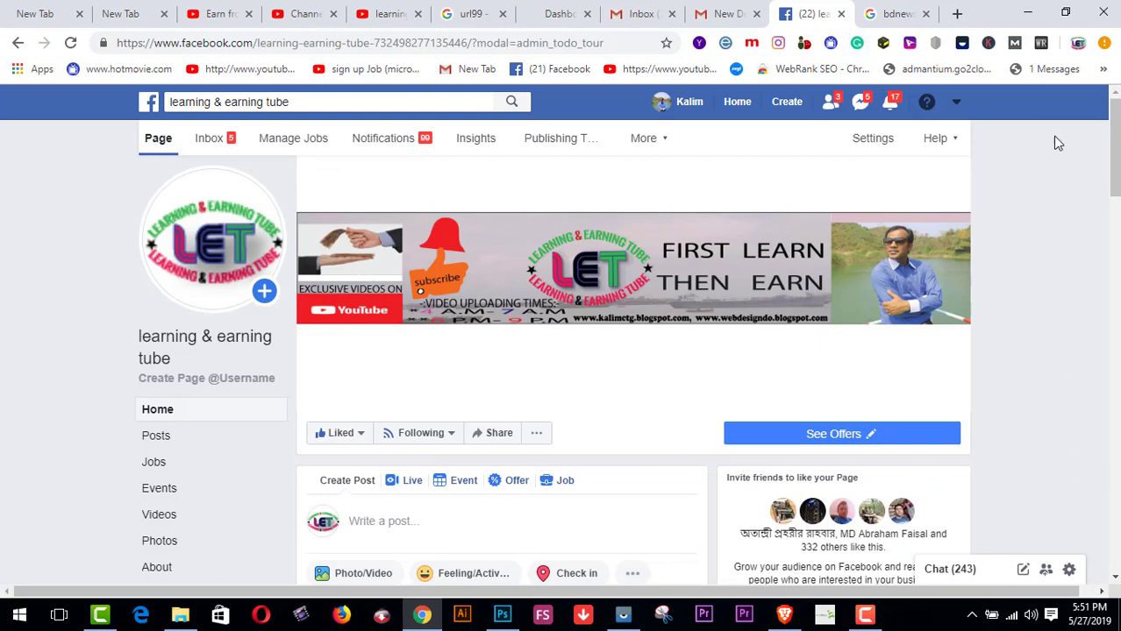
Open the bdnews24 cricket section from the Google results and view the article "মাশরাফি ভাই বলেছিলেন, তুই পারবি: মোসাদ্দেক" in a new tab.
{"action": "left_click", "coordinate": [892, 18]}
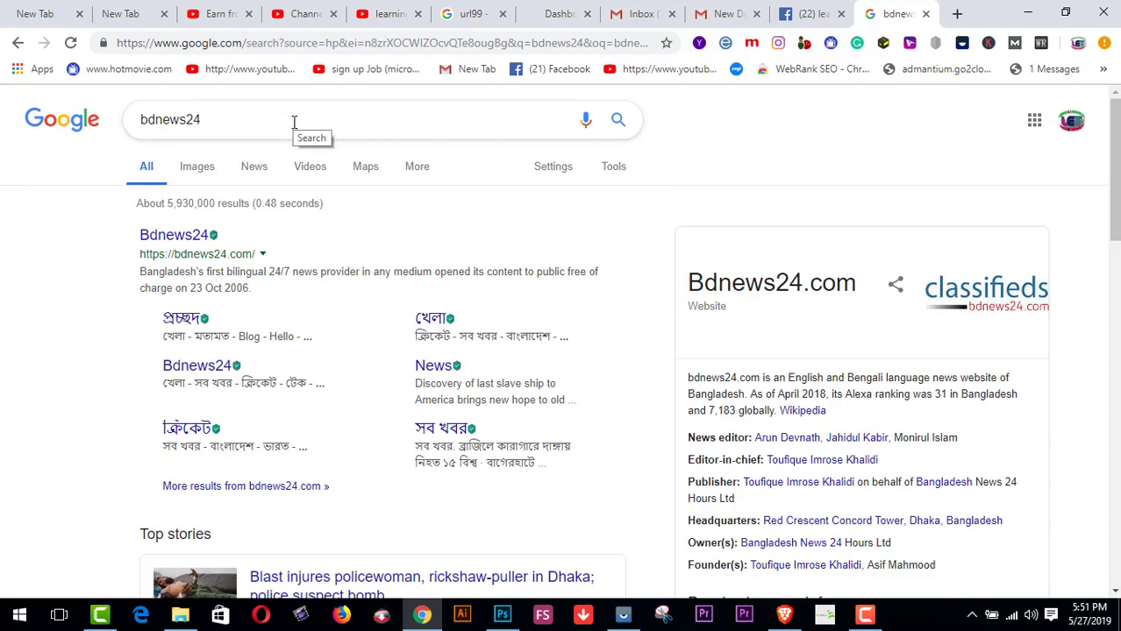
{"action": "left_click", "coordinate": [187, 429]}
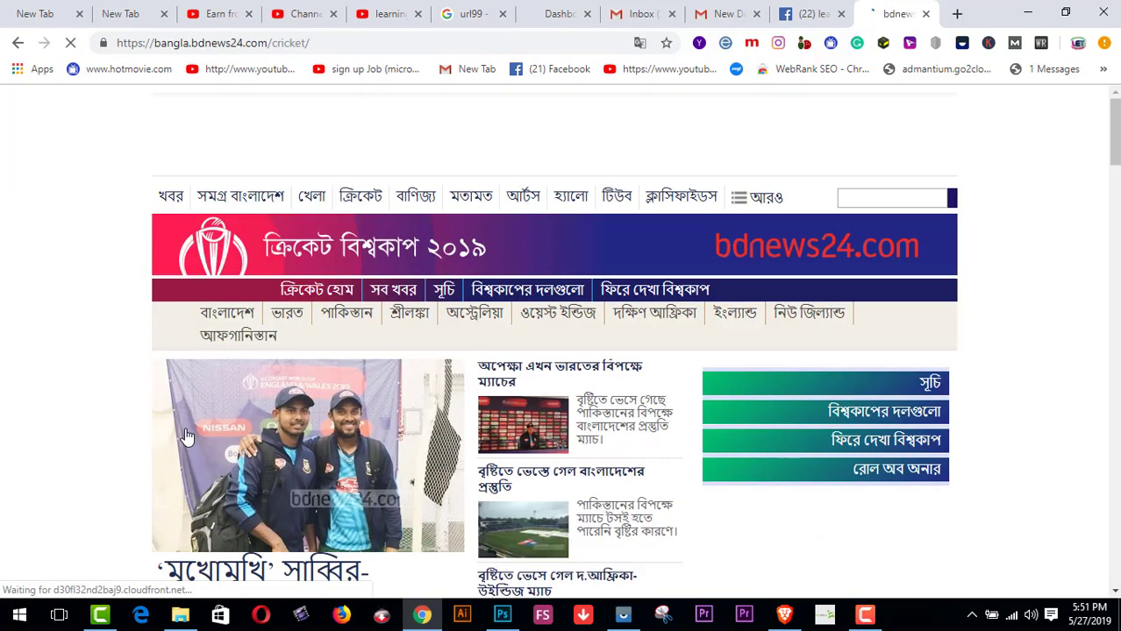
{"action": "scroll", "coordinate": [412, 451], "scroll_direction": "down", "scroll_amount": 2}
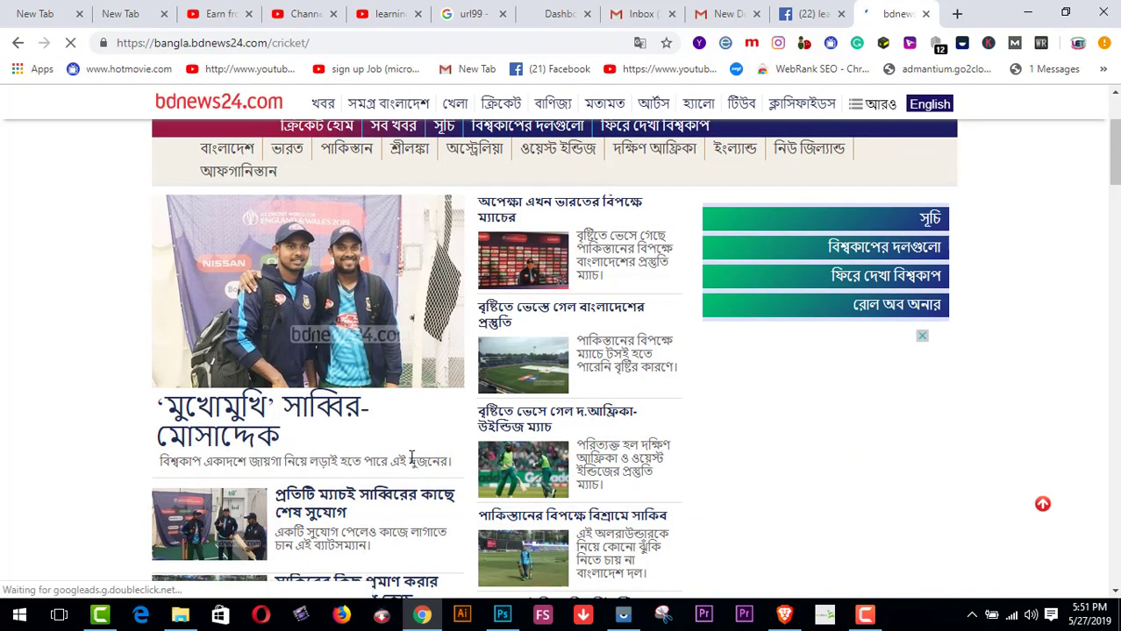
{"action": "scroll", "coordinate": [411, 457], "scroll_direction": "down", "scroll_amount": 2}
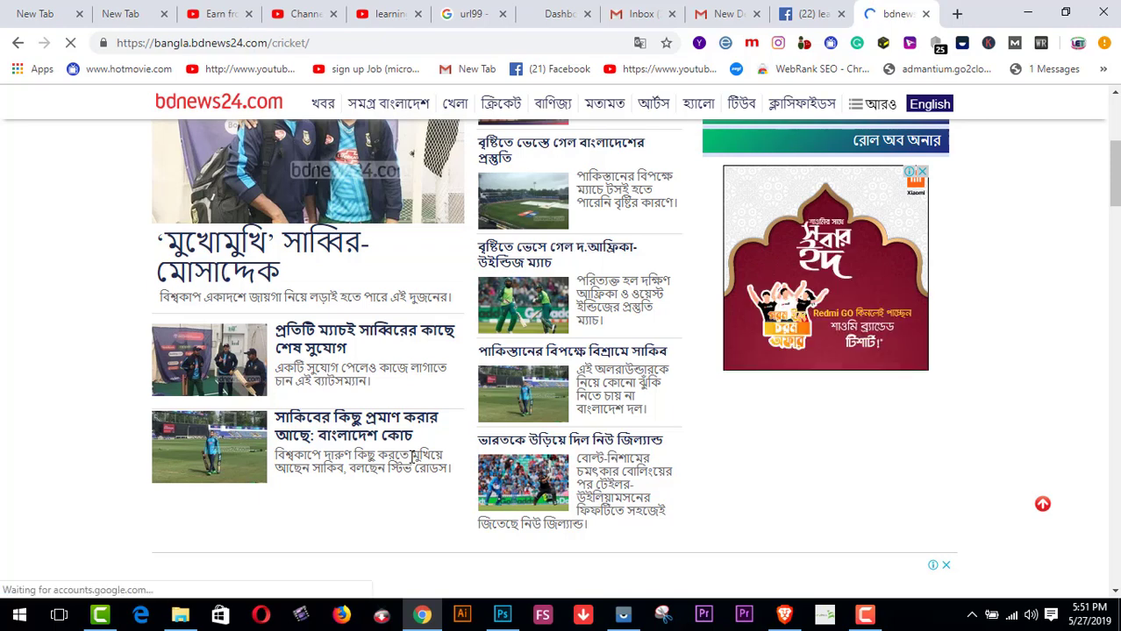
{"action": "scroll", "coordinate": [429, 443], "scroll_direction": "down", "scroll_amount": 3}
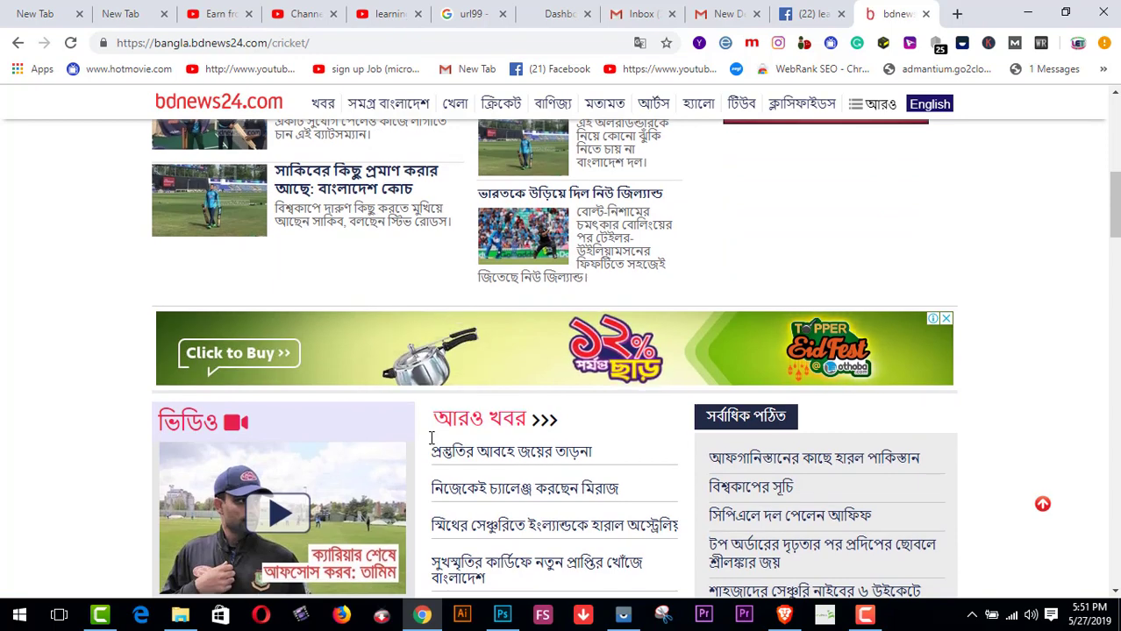
{"action": "scroll", "coordinate": [395, 457], "scroll_direction": "down", "scroll_amount": 2}
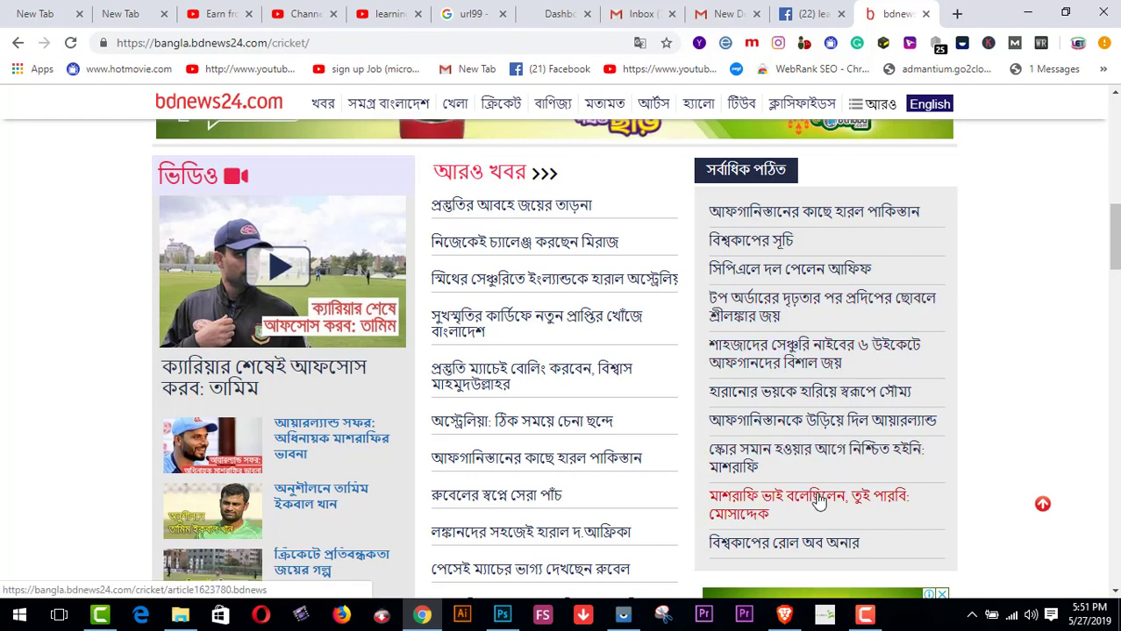
{"action": "right_click", "coordinate": [818, 329]}
{"action": "left_click", "coordinate": [857, 347]}
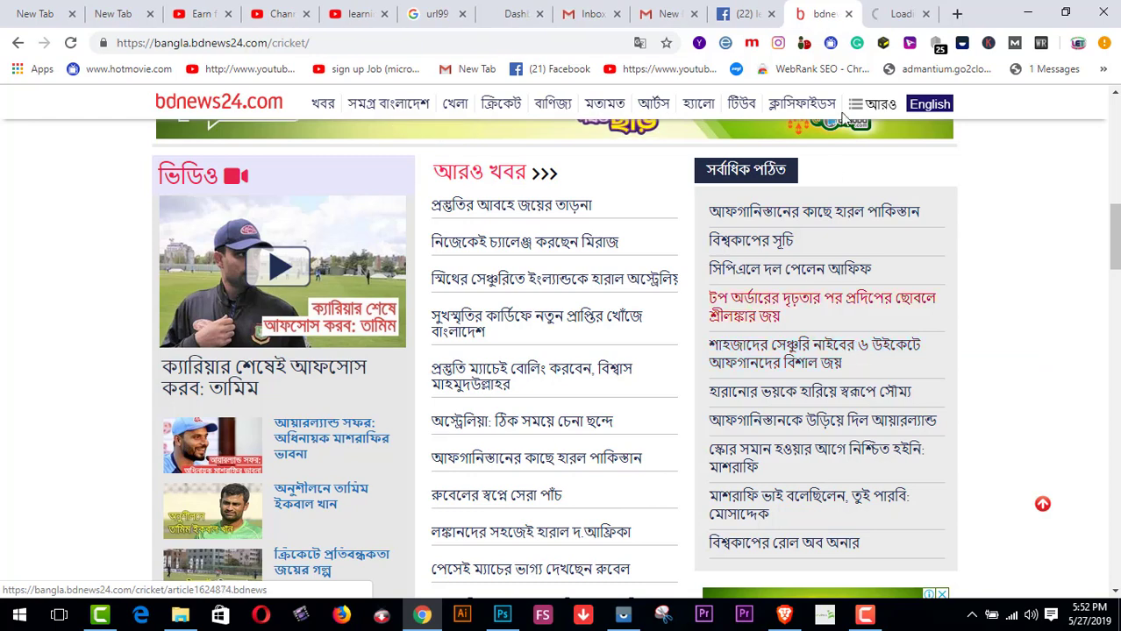
{"action": "left_click", "coordinate": [891, 14]}
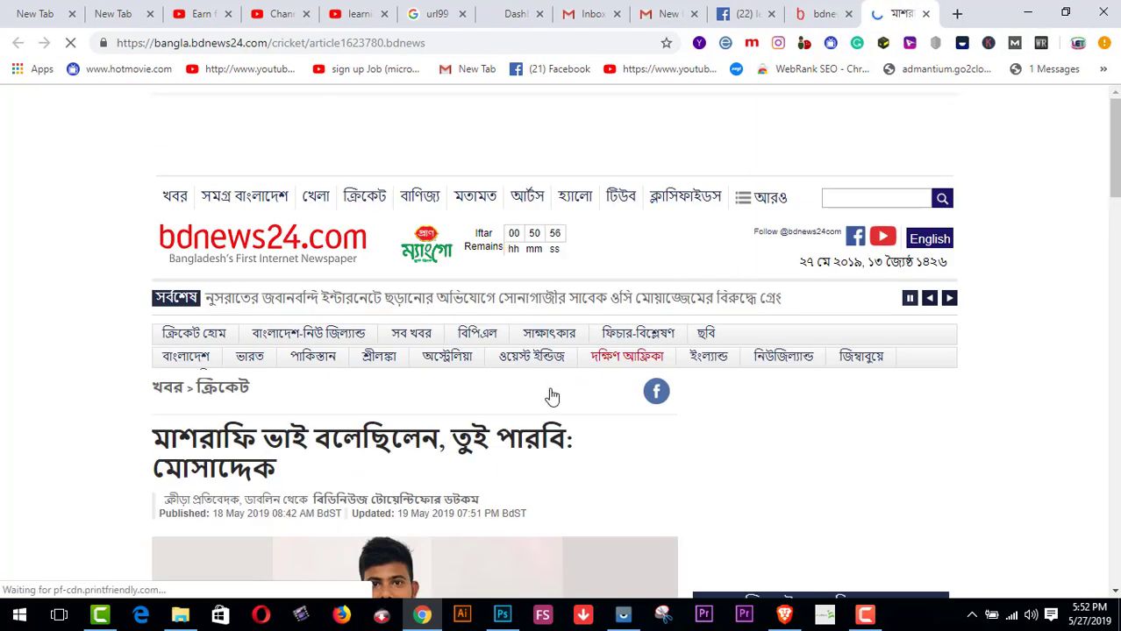
Copy the article's headline "মাশরাফি ভাই বলেছিলেন, তুই পারবি: মোসাদ্দেক".
{"action": "scroll", "coordinate": [493, 424], "scroll_direction": "down", "scroll_amount": 2}
{"action": "scroll", "coordinate": [421, 368], "scroll_direction": "down", "scroll_amount": 1}
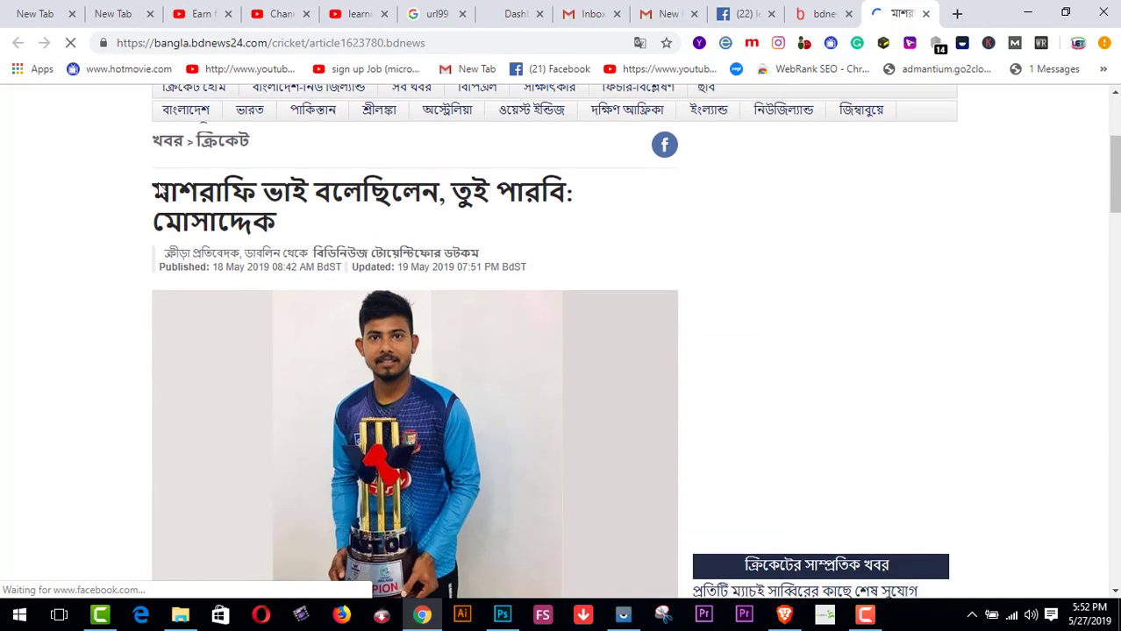
{"action": "left_click_drag", "start_coordinate": [159, 188], "coordinate": [292, 223]}
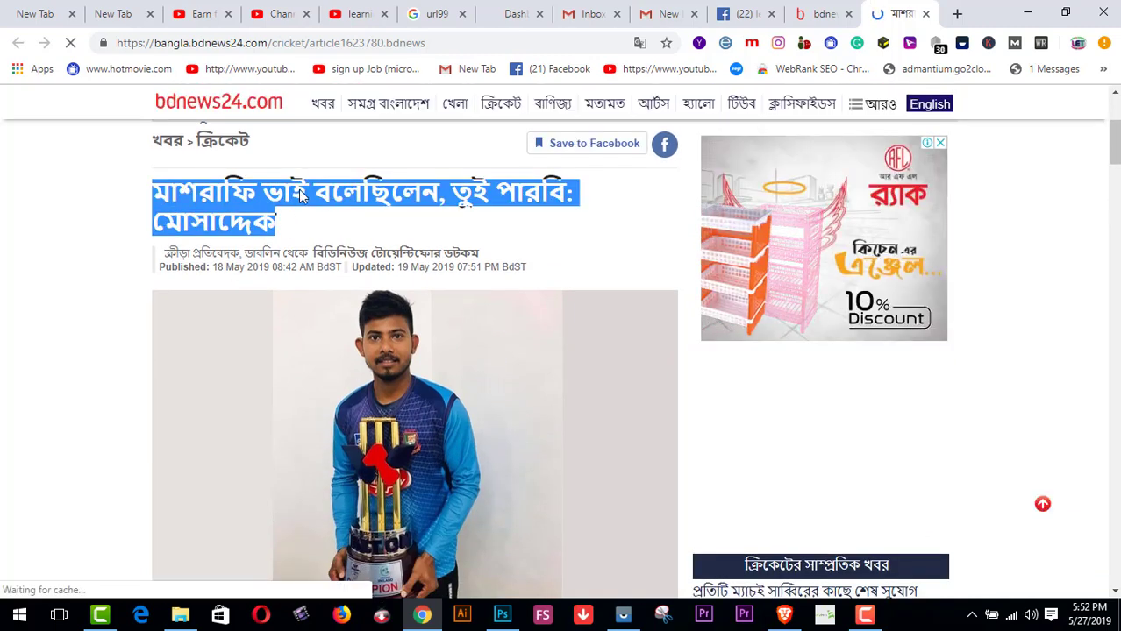
{"action": "right_click", "coordinate": [299, 191]}
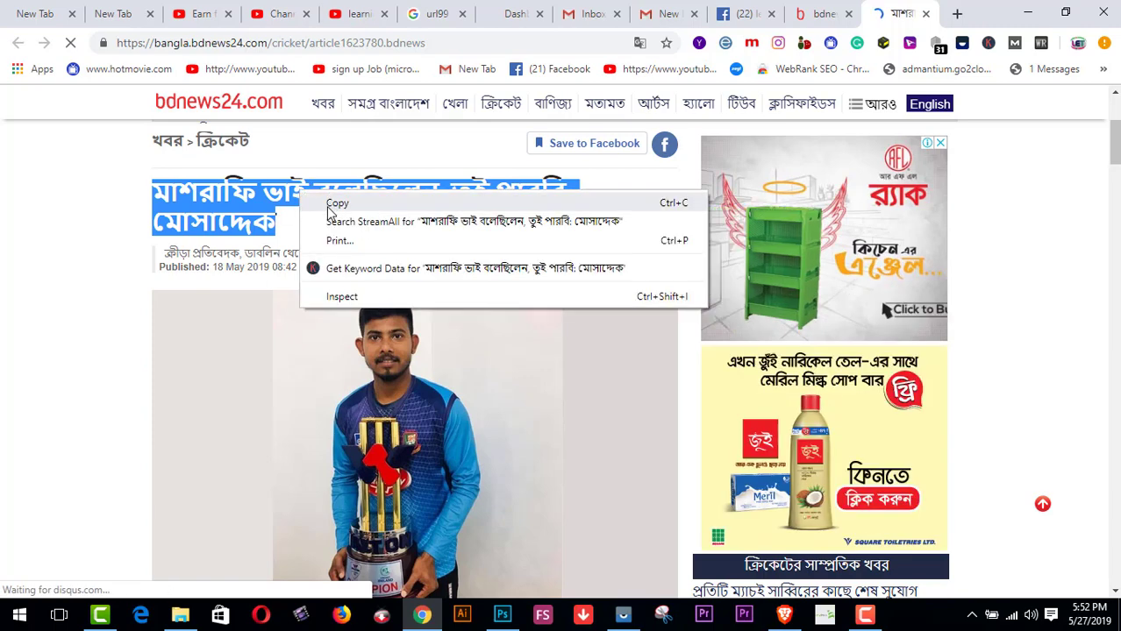
{"action": "left_click", "coordinate": [333, 207]}
Paste the copied headline into a new post on the learning & earning tube Facebook page.
{"action": "left_click", "coordinate": [733, 19]}
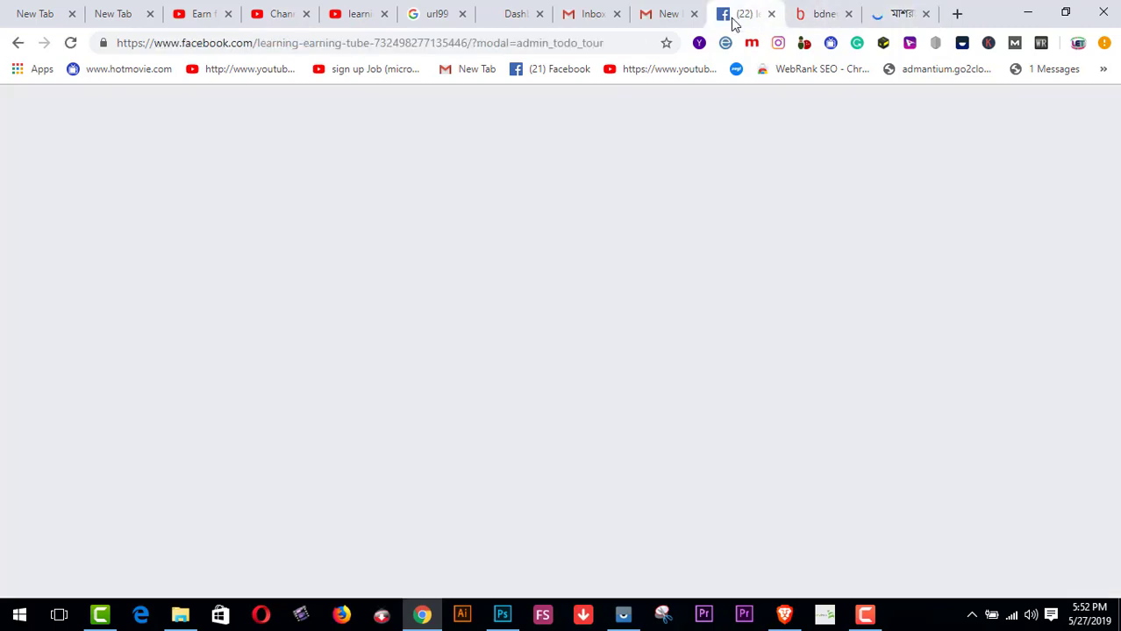
{"action": "scroll", "coordinate": [396, 375], "scroll_direction": "down", "scroll_amount": 2}
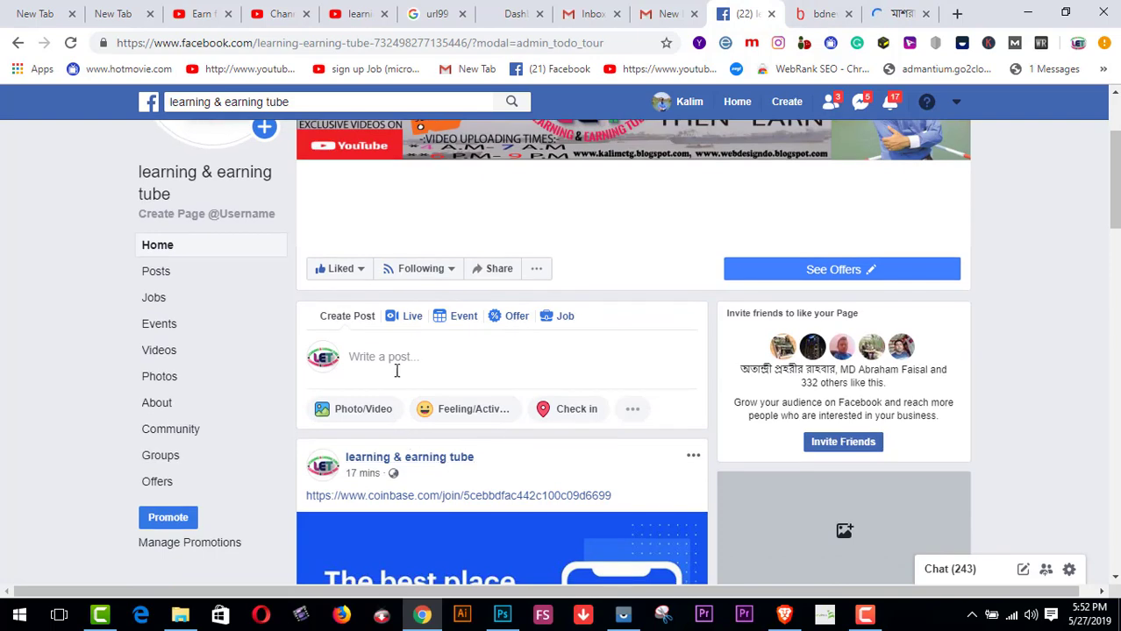
{"action": "left_click", "coordinate": [397, 362]}
{"action": "right_click", "coordinate": [397, 361]}
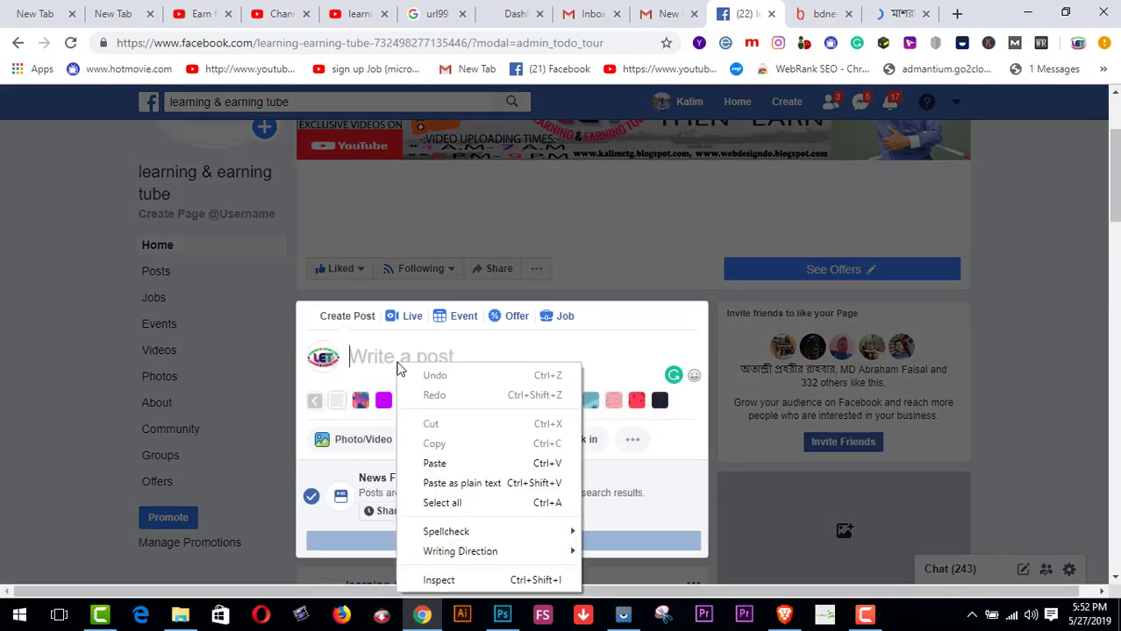
{"action": "left_click", "coordinate": [436, 465]}
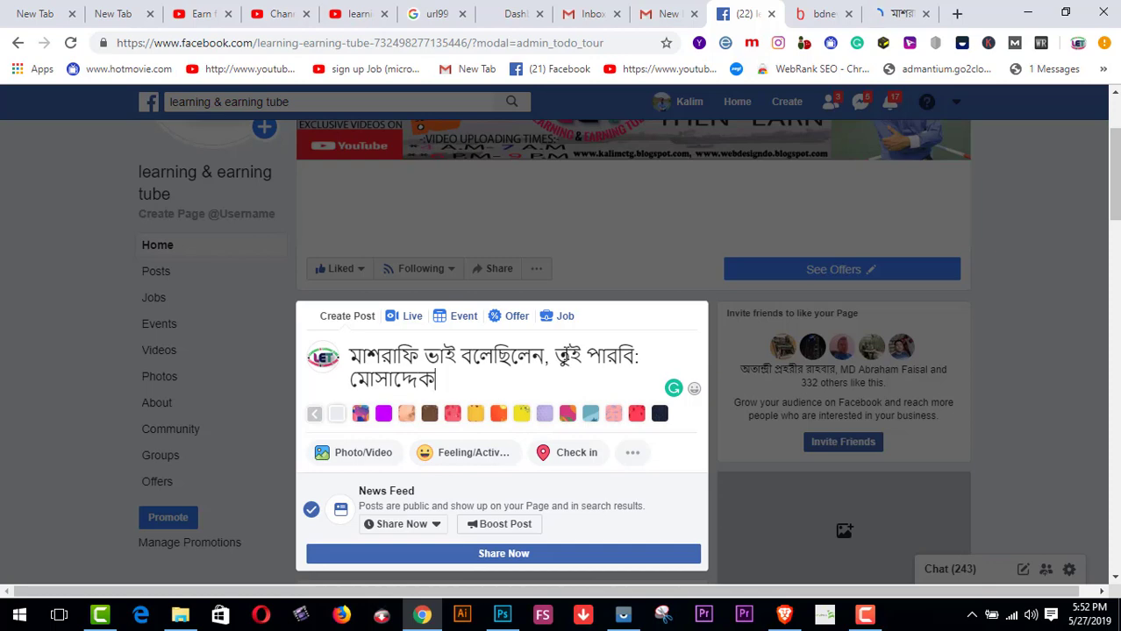
Copy the web address of the bdnews24 article from its browser tab.
{"action": "left_click", "coordinate": [901, 15]}
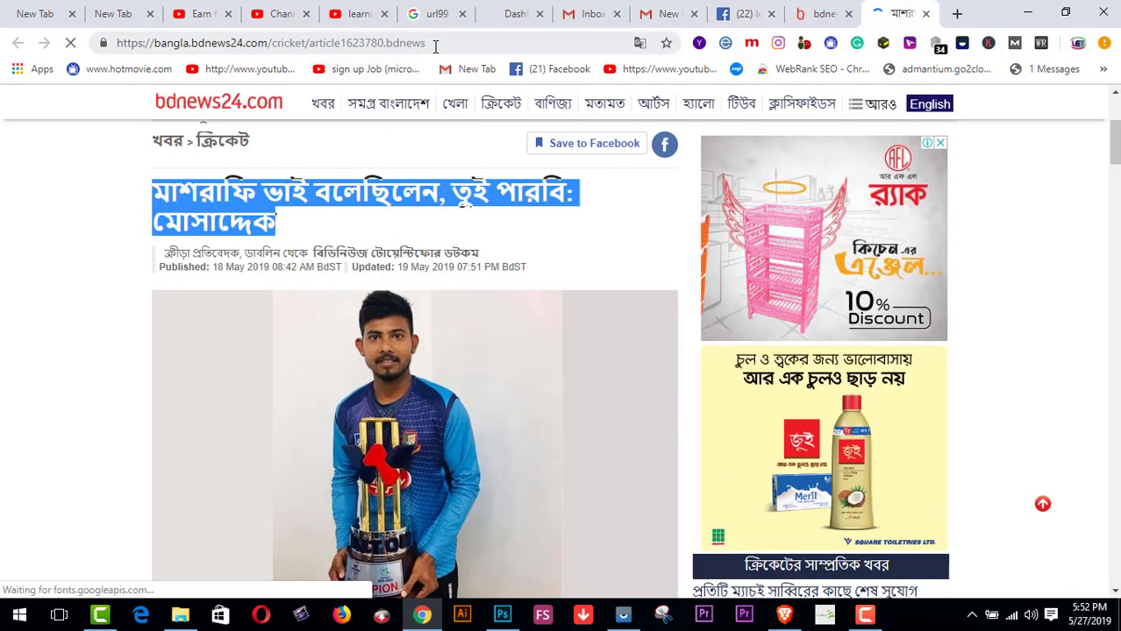
{"action": "left_click", "coordinate": [435, 46]}
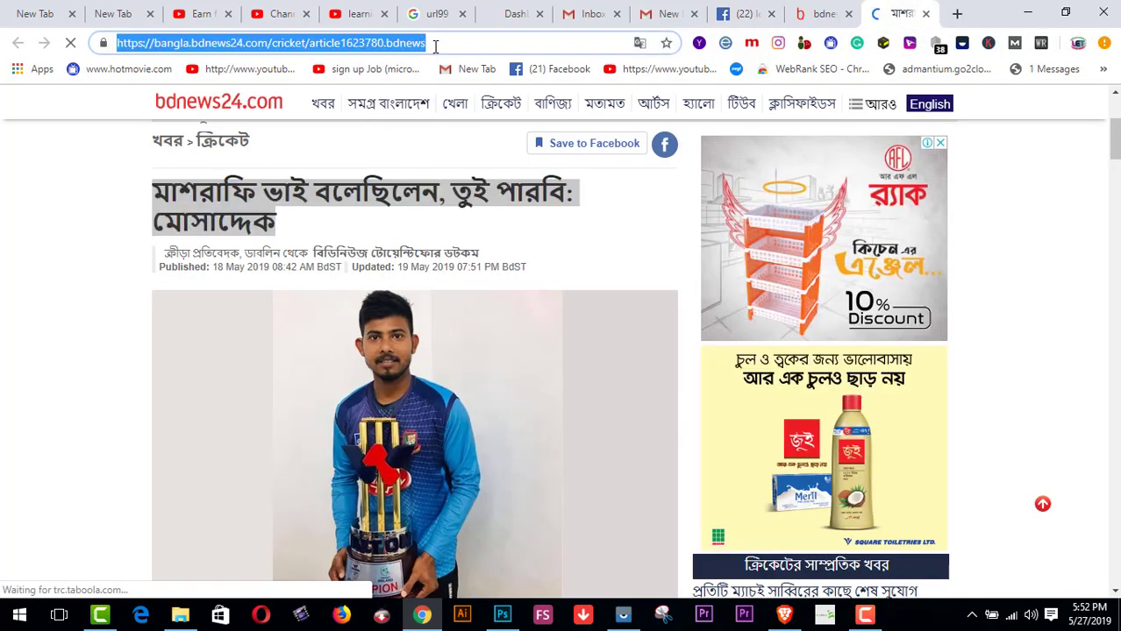
{"action": "right_click", "coordinate": [435, 46]}
{"action": "left_click", "coordinate": [465, 110]}
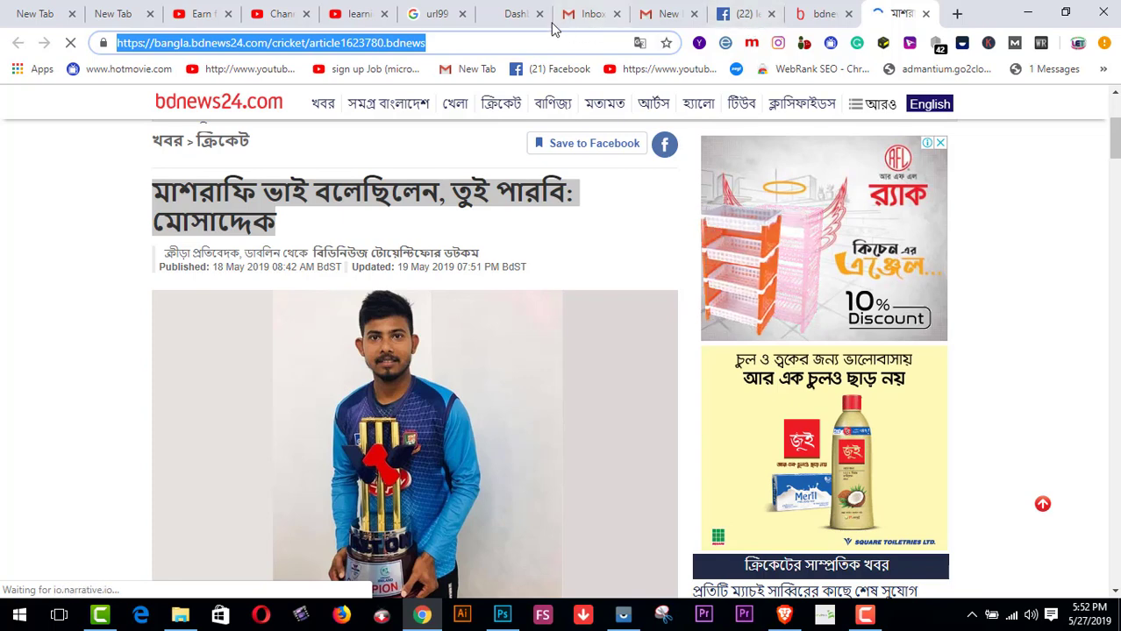
{"action": "left_click", "coordinate": [516, 14]}
{"action": "left_click", "coordinate": [510, 194]}
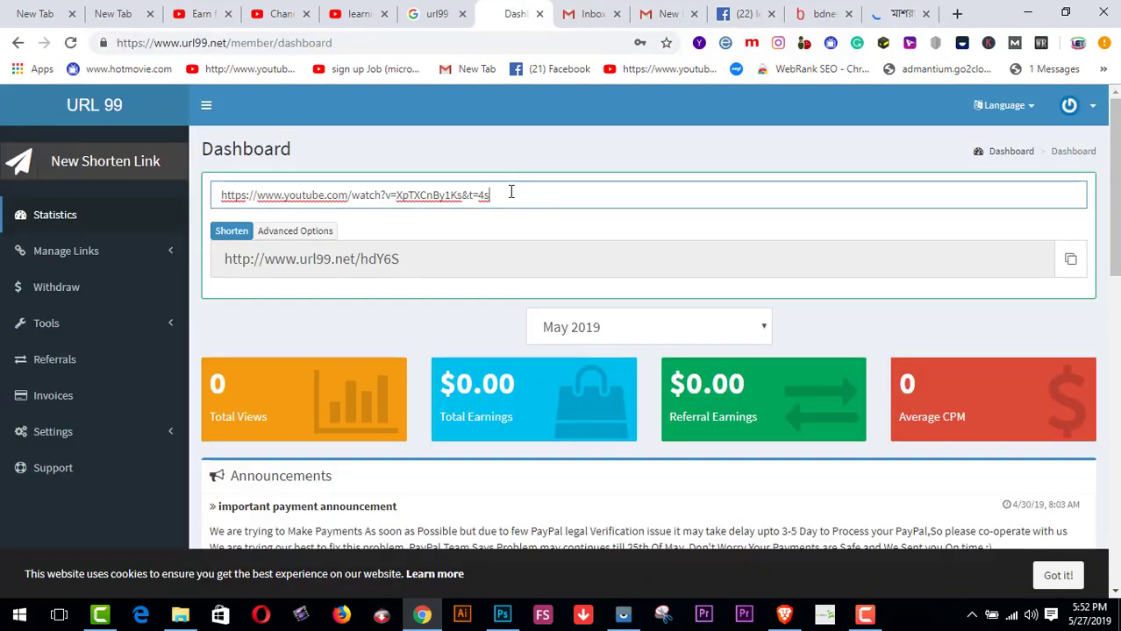
{"action": "left_click_drag", "start_coordinate": [510, 194], "coordinate": [219, 194]}
{"action": "right_click", "coordinate": [284, 194]}
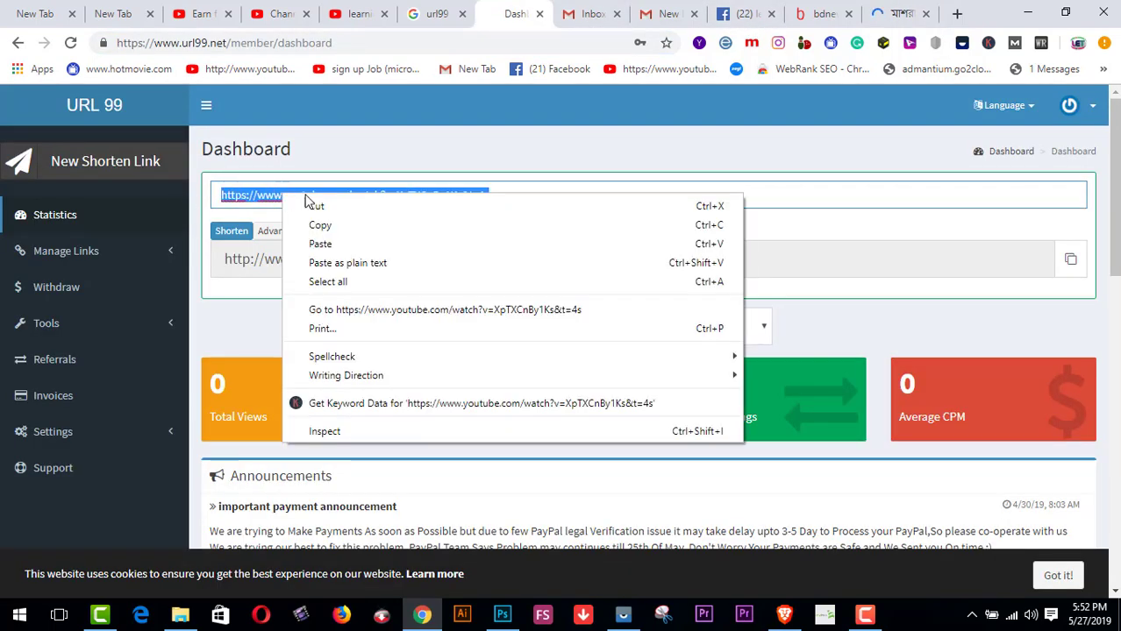
{"action": "left_click", "coordinate": [321, 249]}
{"action": "left_click", "coordinate": [230, 230]}
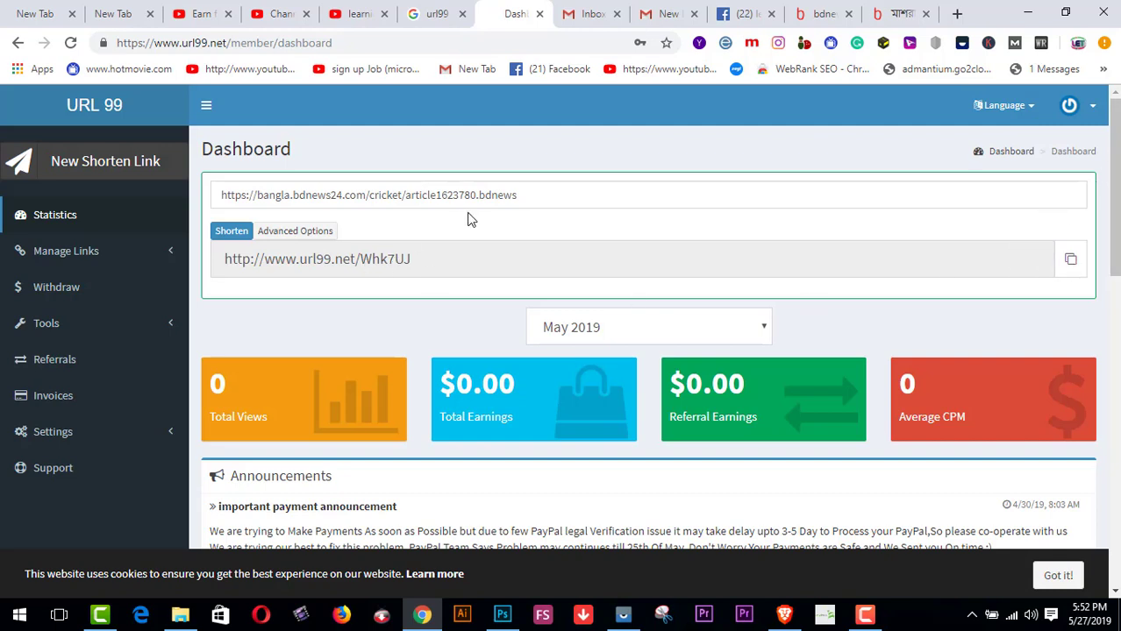
{"action": "left_click_drag", "start_coordinate": [536, 195], "coordinate": [221, 196]}
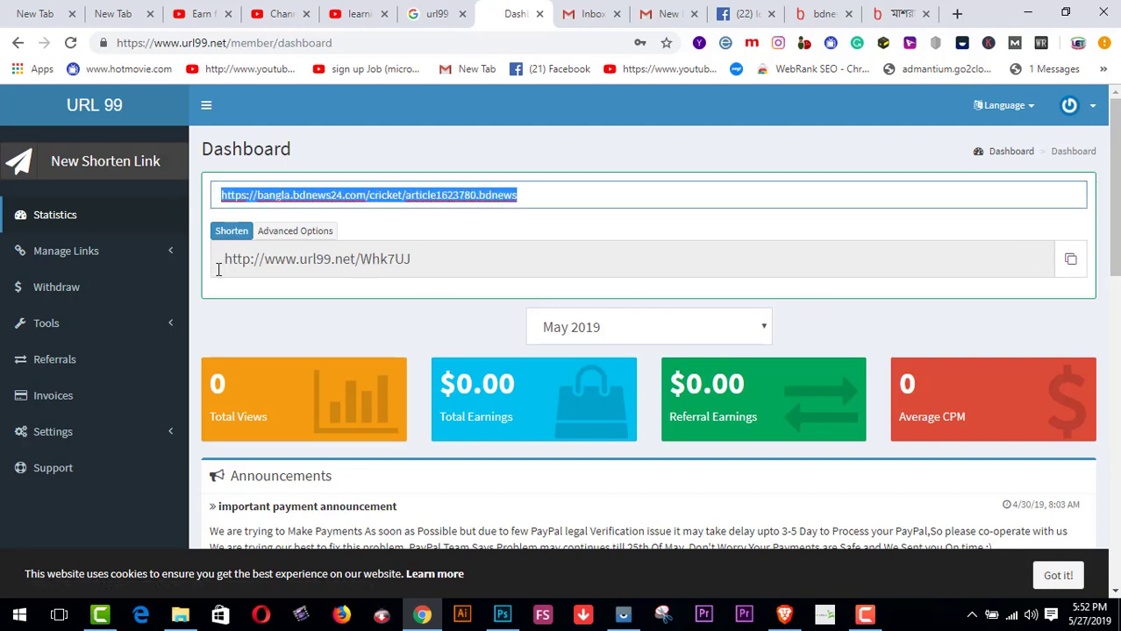
{"action": "left_click", "coordinate": [1071, 263]}
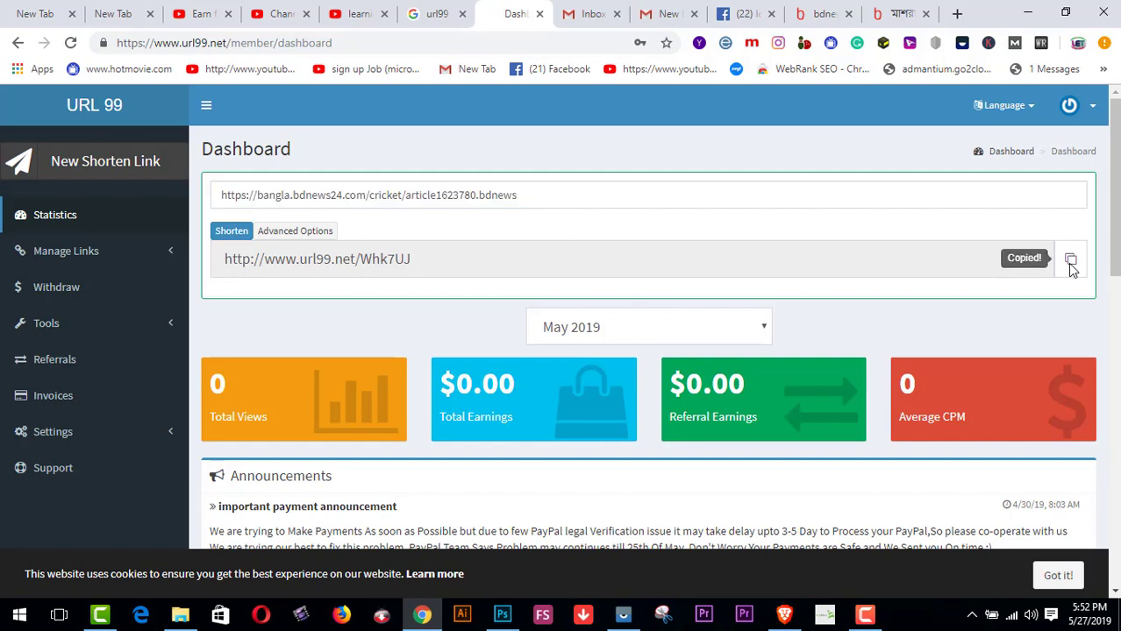
{"action": "left_click", "coordinate": [746, 14]}
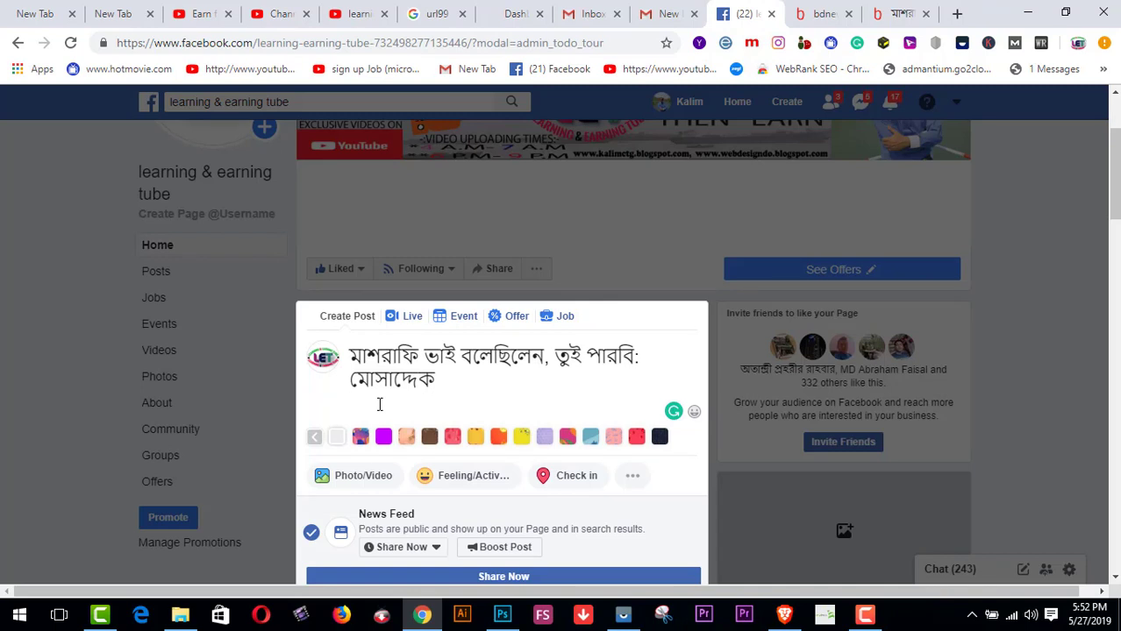
{"action": "key", "text": "ctrl+v"}
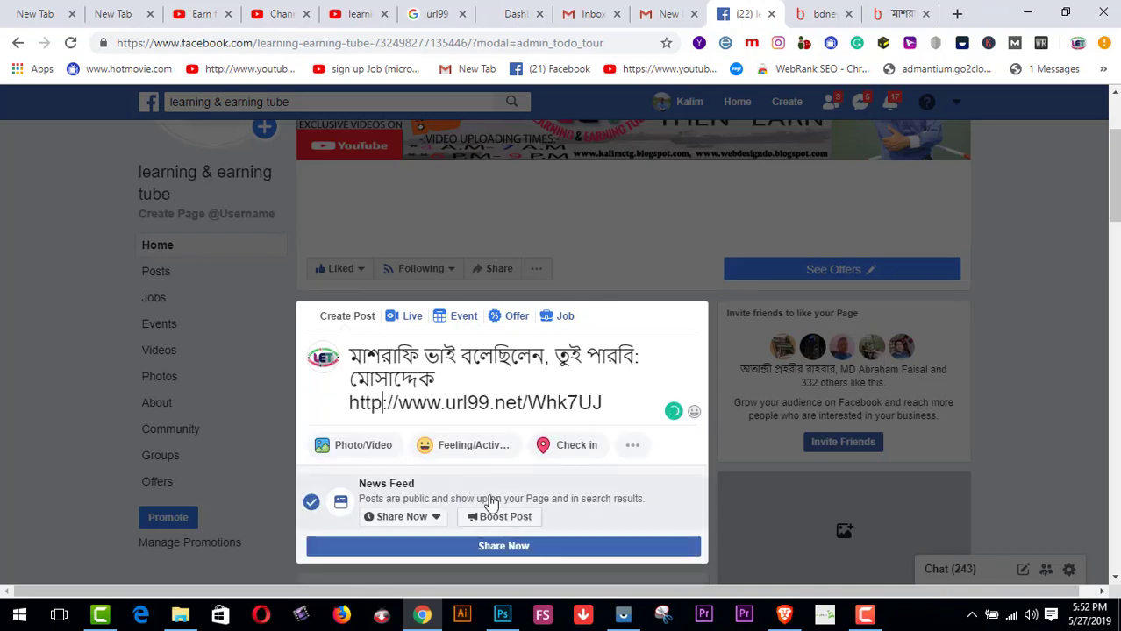
Try to share the article post with the short link on the Facebook page and dismiss the open message.
{"action": "scroll", "coordinate": [499, 502], "scroll_direction": "down", "scroll_amount": 1}
{"action": "left_click", "coordinate": [501, 464]}
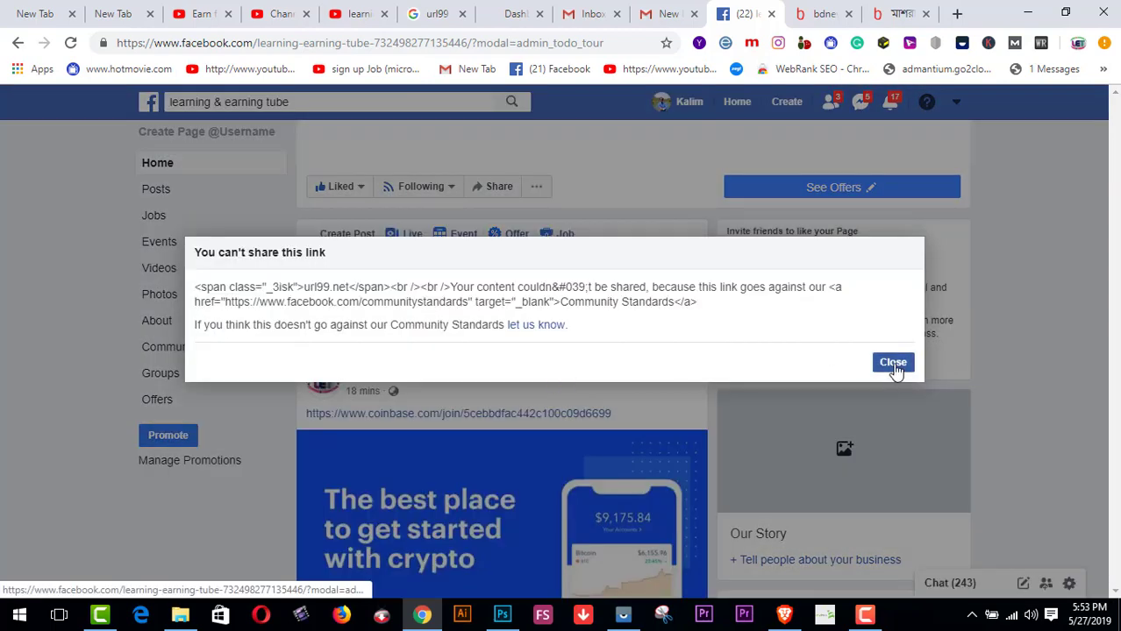
{"action": "left_click", "coordinate": [893, 362]}
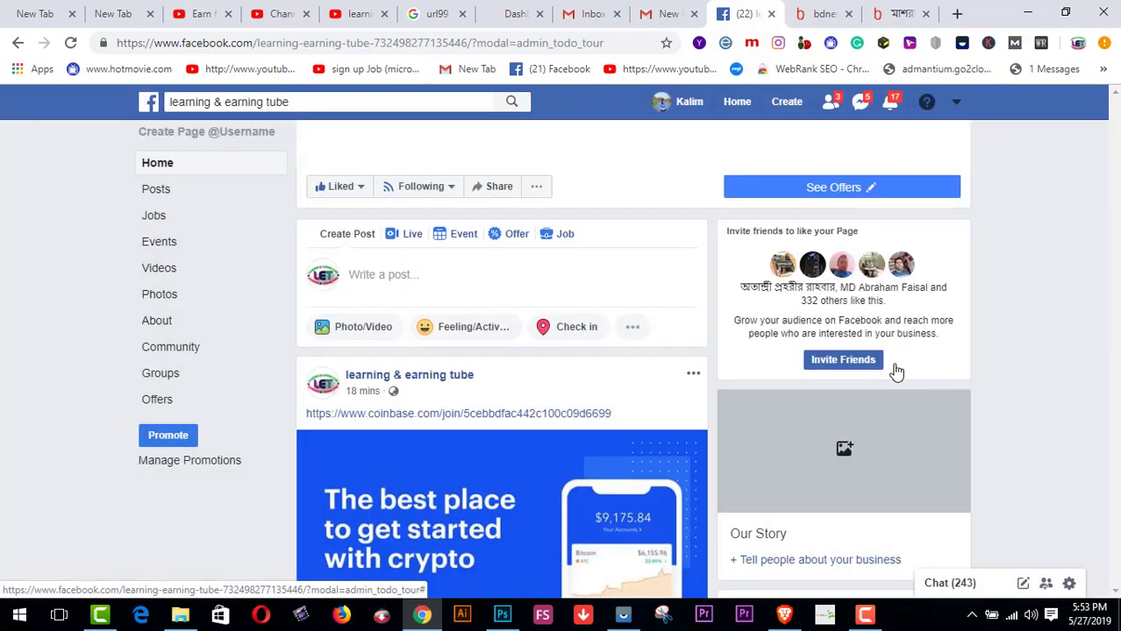
{"action": "scroll", "coordinate": [536, 451], "scroll_direction": "down", "scroll_amount": 3}
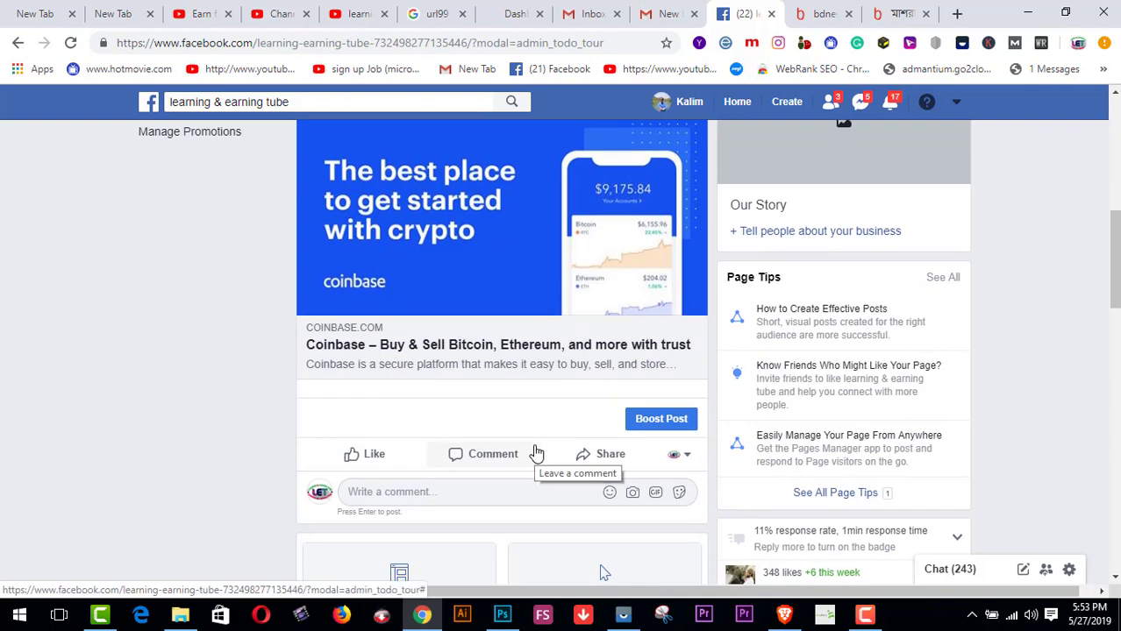
{"action": "scroll", "coordinate": [536, 453], "scroll_direction": "up", "scroll_amount": 5}
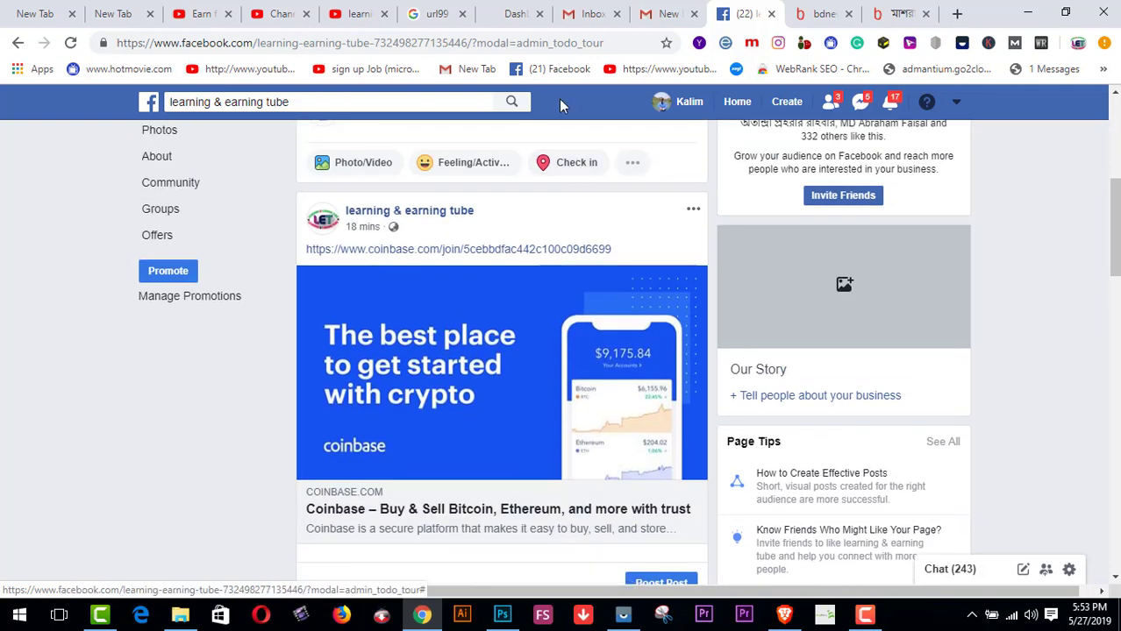
Open the Referrals page in URL 99 and copy the personal referral link.
{"action": "left_click", "coordinate": [519, 16]}
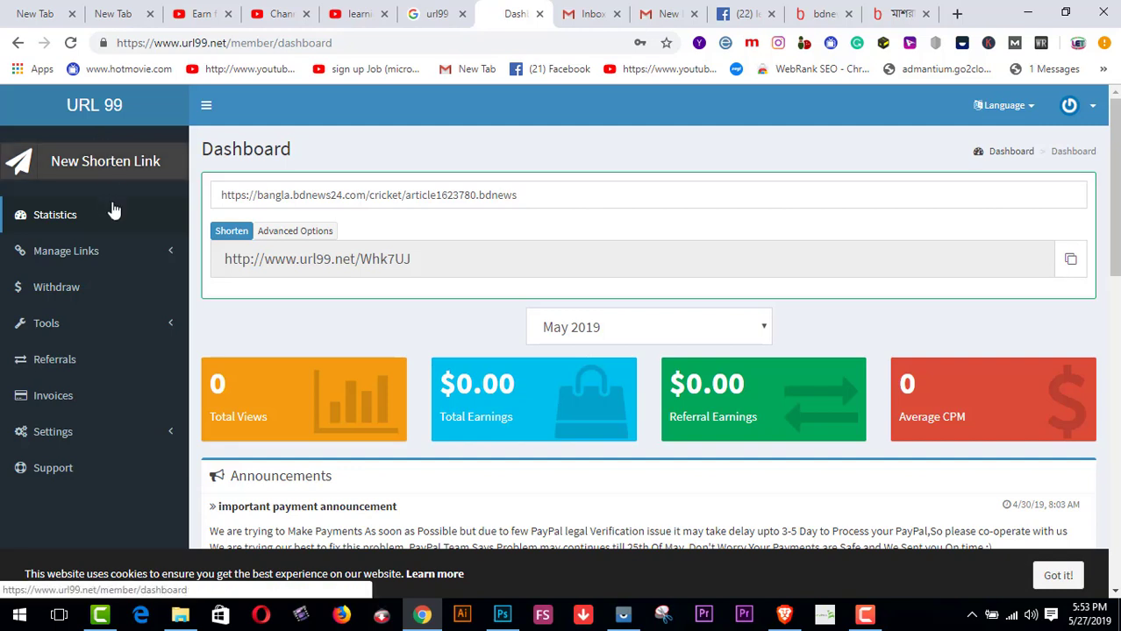
{"action": "left_click", "coordinate": [44, 365]}
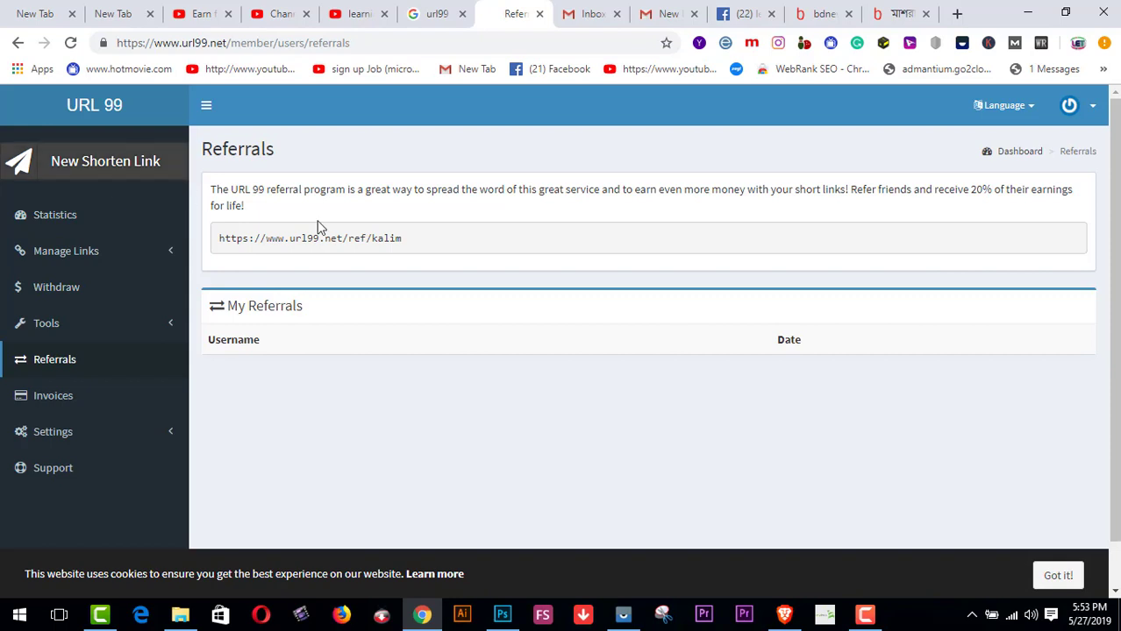
{"action": "left_click_drag", "start_coordinate": [416, 243], "coordinate": [210, 250]}
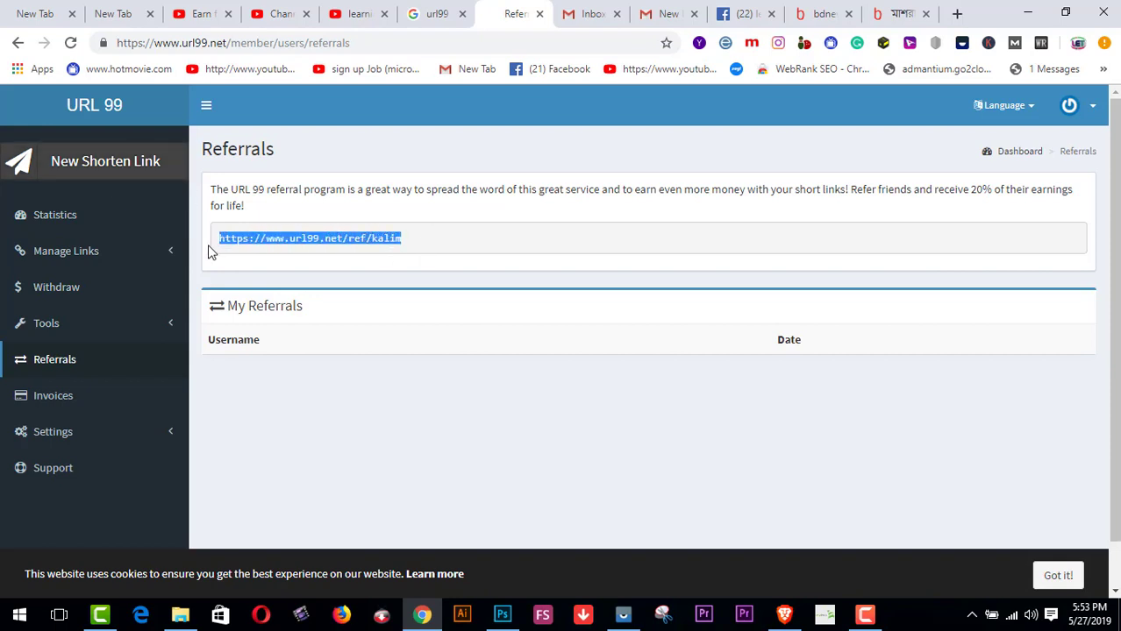
{"action": "right_click", "coordinate": [266, 243]}
{"action": "left_click", "coordinate": [300, 252]}
Paste the copied URL 99 referral link into a new post on the learning & earning tube Facebook page.
{"action": "left_click", "coordinate": [746, 16]}
{"action": "scroll", "coordinate": [550, 263], "scroll_direction": "up", "scroll_amount": 4}
{"action": "left_click", "coordinate": [421, 351]}
{"action": "left_click", "coordinate": [481, 443]}
{"action": "left_click", "coordinate": [493, 443]}
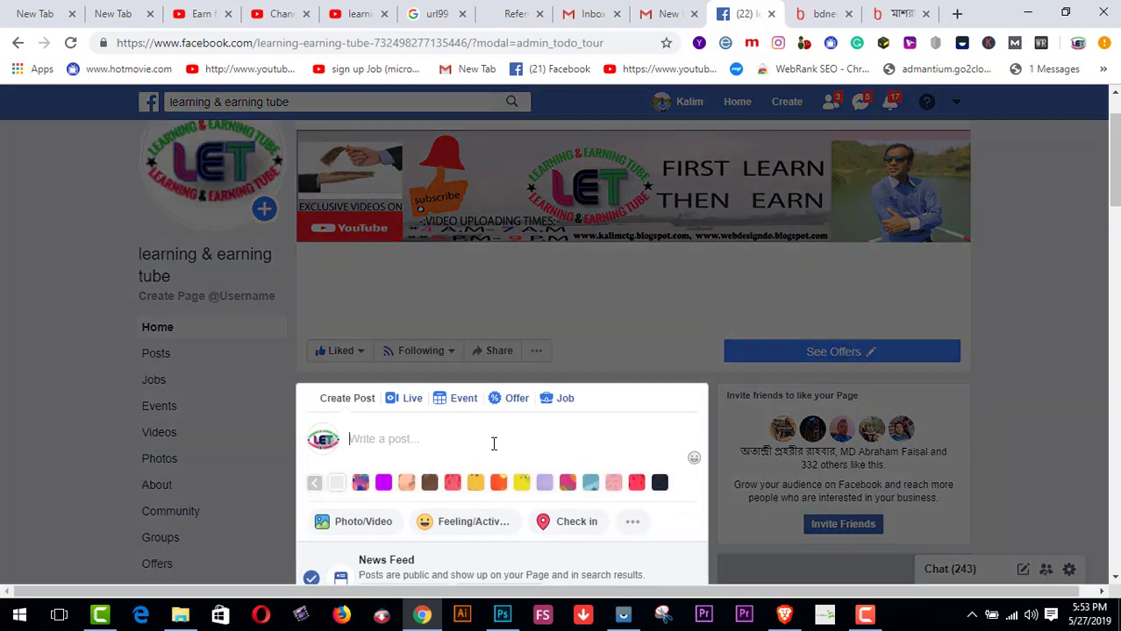
{"action": "right_click", "coordinate": [493, 443]}
{"action": "left_click", "coordinate": [530, 318]}
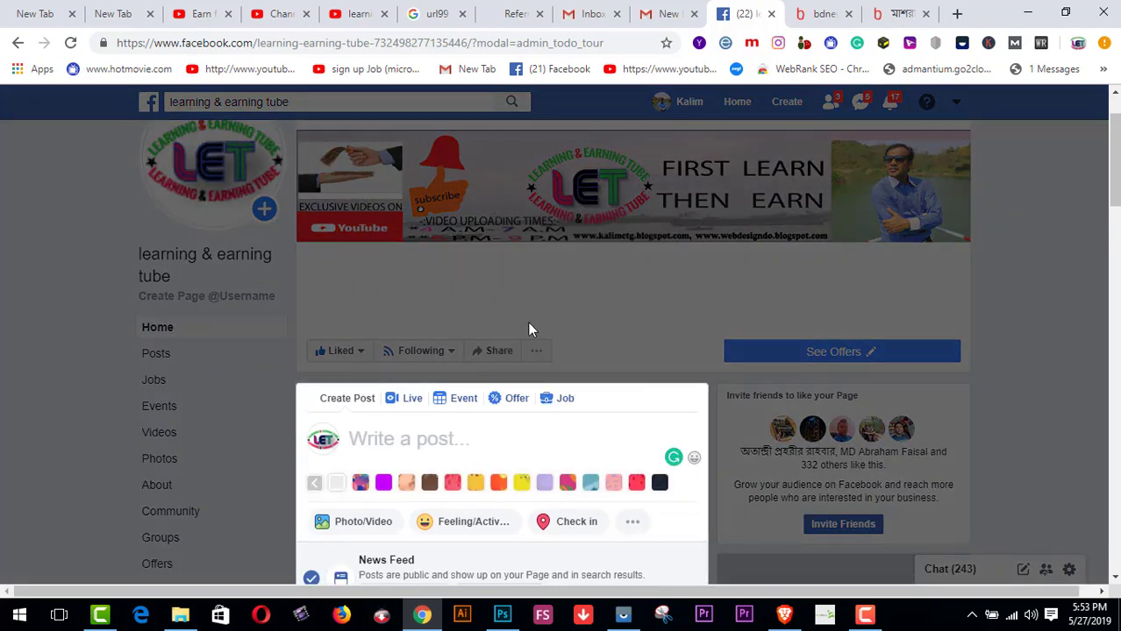
{"action": "scroll", "coordinate": [990, 312], "scroll_direction": "down", "scroll_amount": 2}
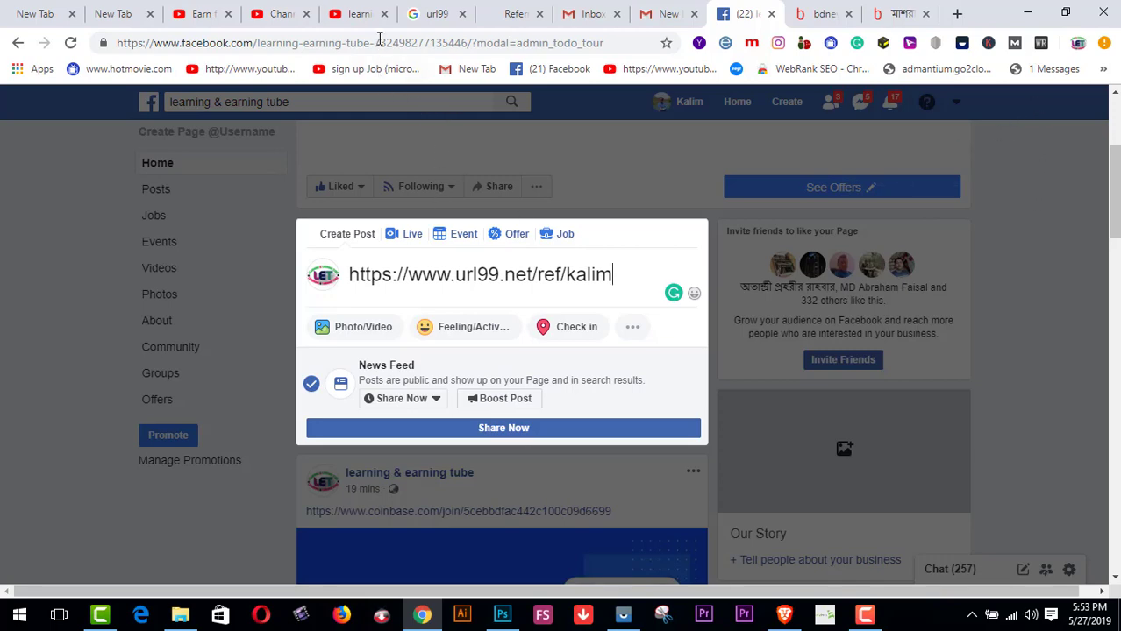
Look through the uploaded videos on the learning & earning tube YouTube channel.
{"action": "left_click", "coordinate": [362, 17]}
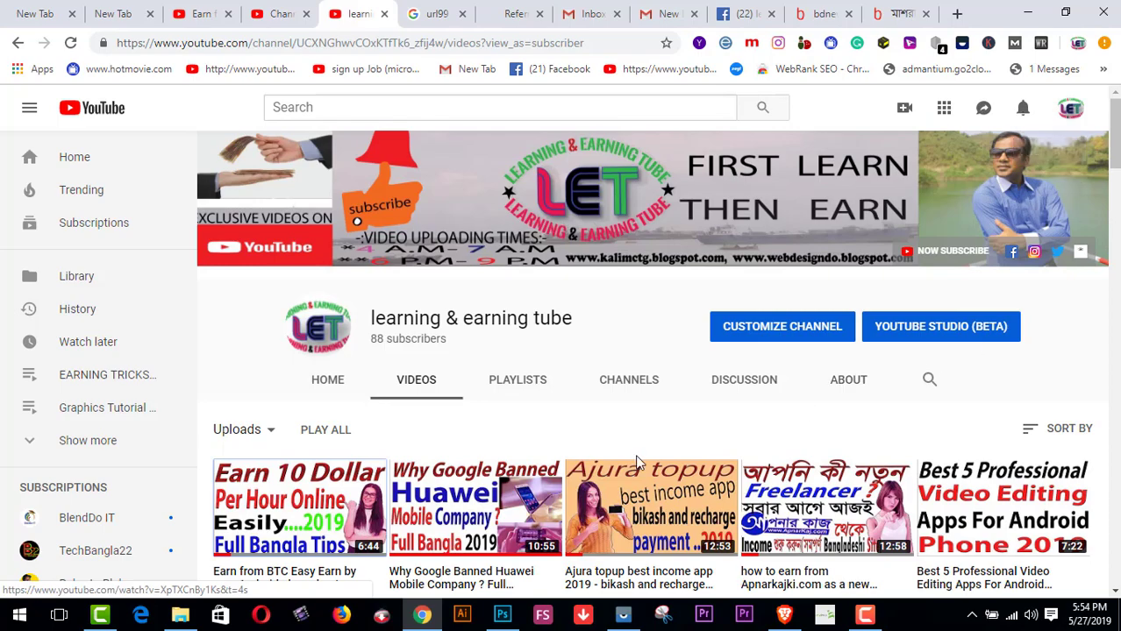
{"action": "scroll", "coordinate": [646, 463], "scroll_direction": "down", "scroll_amount": 2}
{"action": "scroll", "coordinate": [639, 463], "scroll_direction": "down", "scroll_amount": 4}
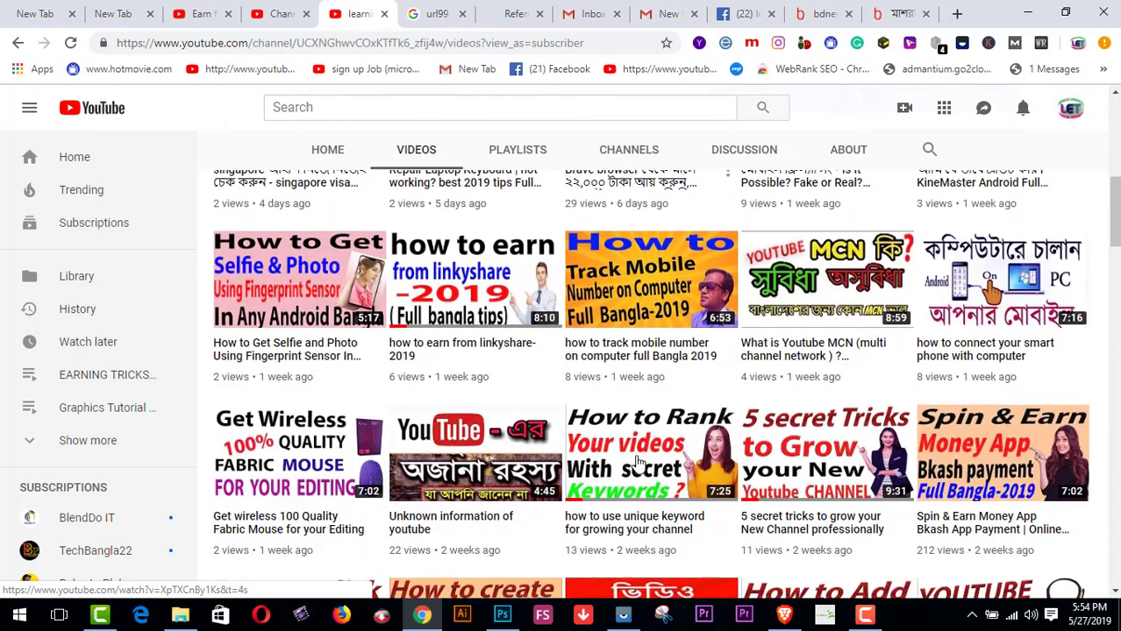
{"action": "scroll", "coordinate": [640, 465], "scroll_direction": "down", "scroll_amount": 3}
{"action": "scroll", "coordinate": [639, 464], "scroll_direction": "down", "scroll_amount": 8}
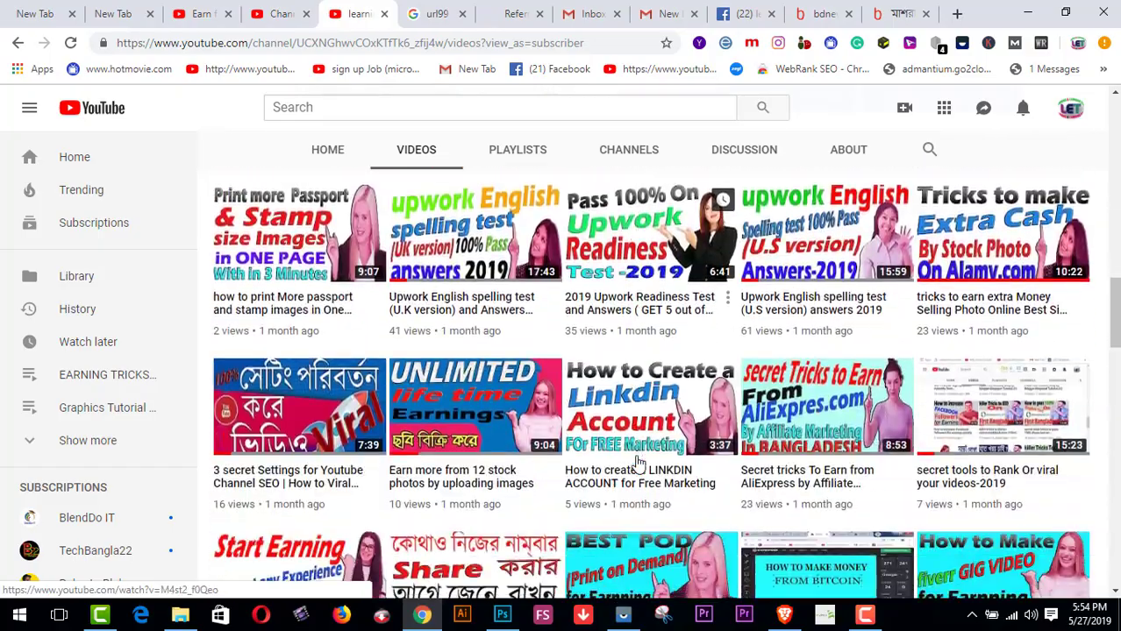
{"action": "scroll", "coordinate": [639, 465], "scroll_direction": "down", "scroll_amount": 8}
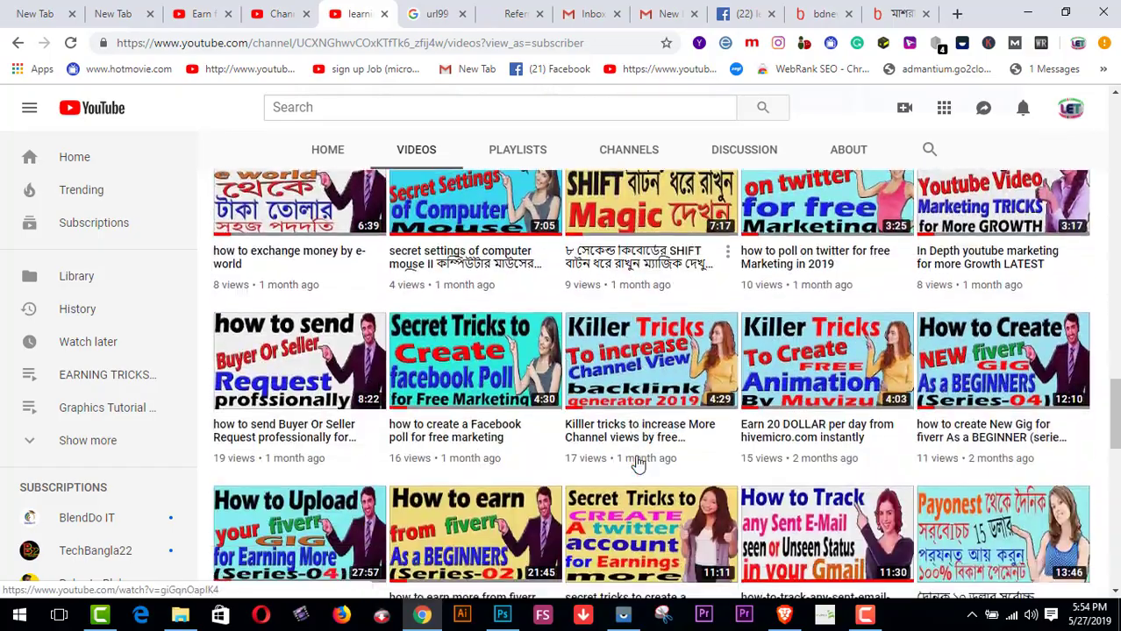
{"action": "scroll", "coordinate": [638, 463], "scroll_direction": "down", "scroll_amount": 6}
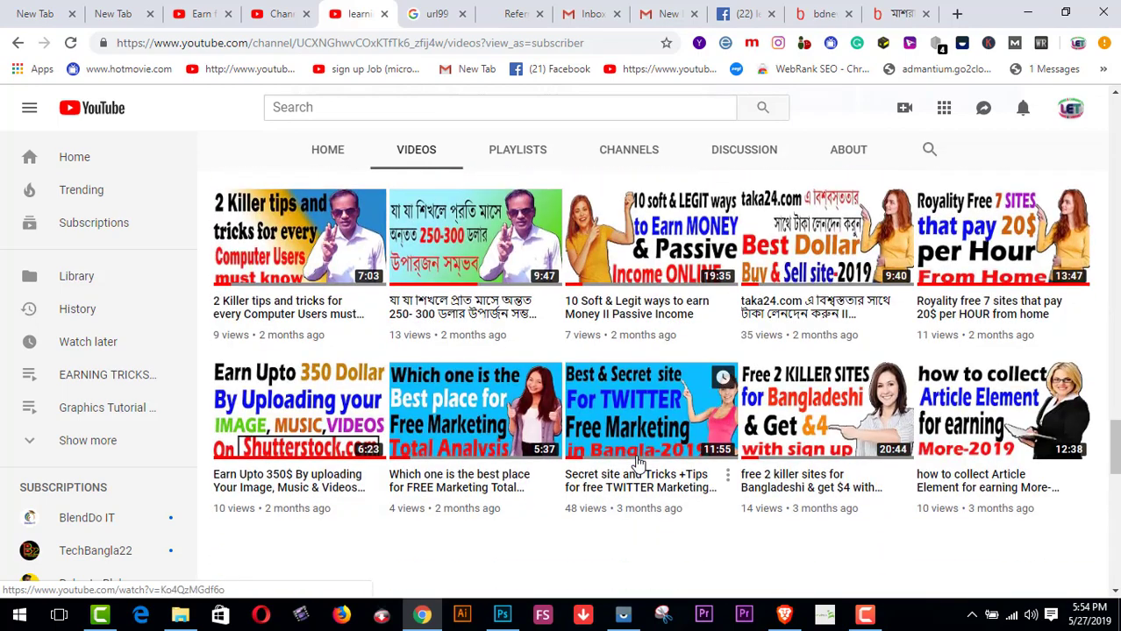
{"action": "scroll", "coordinate": [638, 465], "scroll_direction": "down", "scroll_amount": 3}
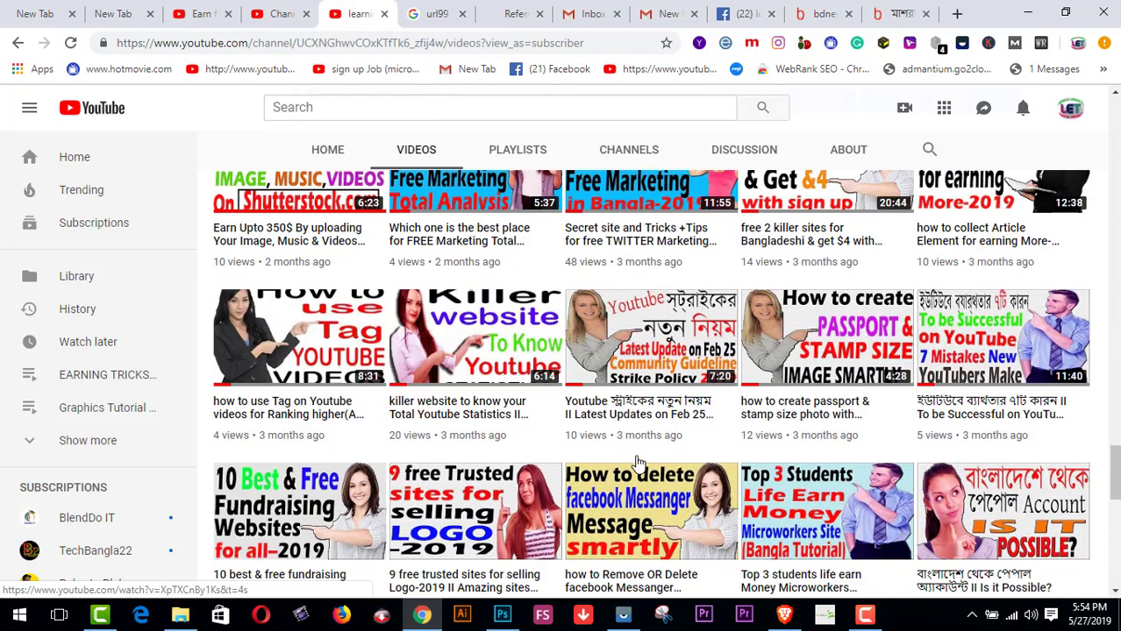
{"action": "scroll", "coordinate": [638, 463], "scroll_direction": "down", "scroll_amount": 8}
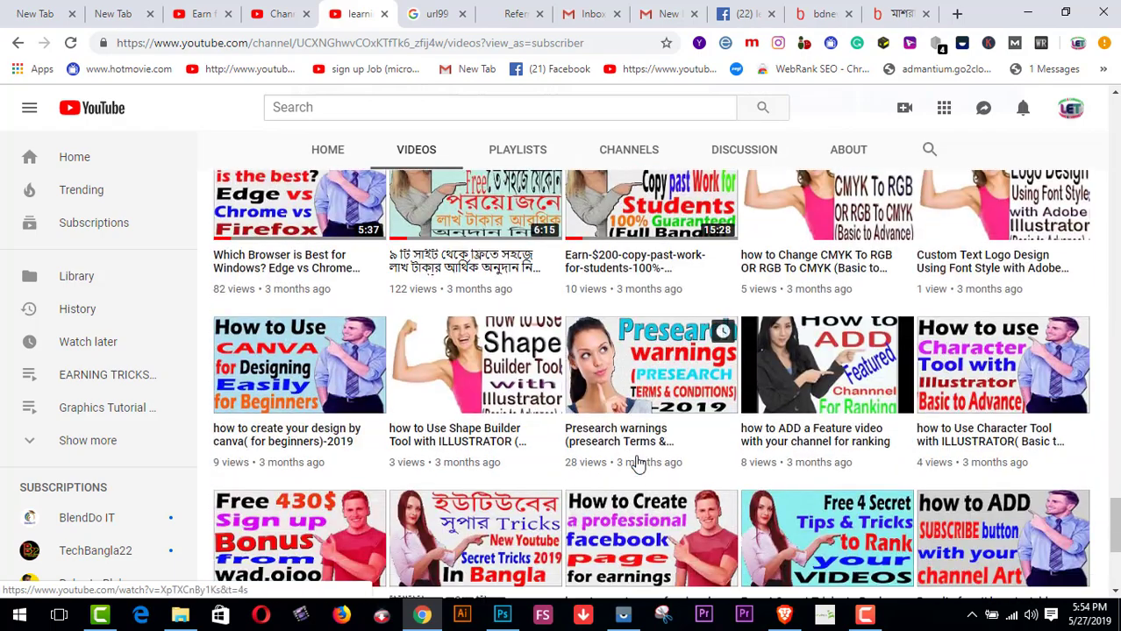
{"action": "scroll", "coordinate": [639, 463], "scroll_direction": "down", "scroll_amount": 1}
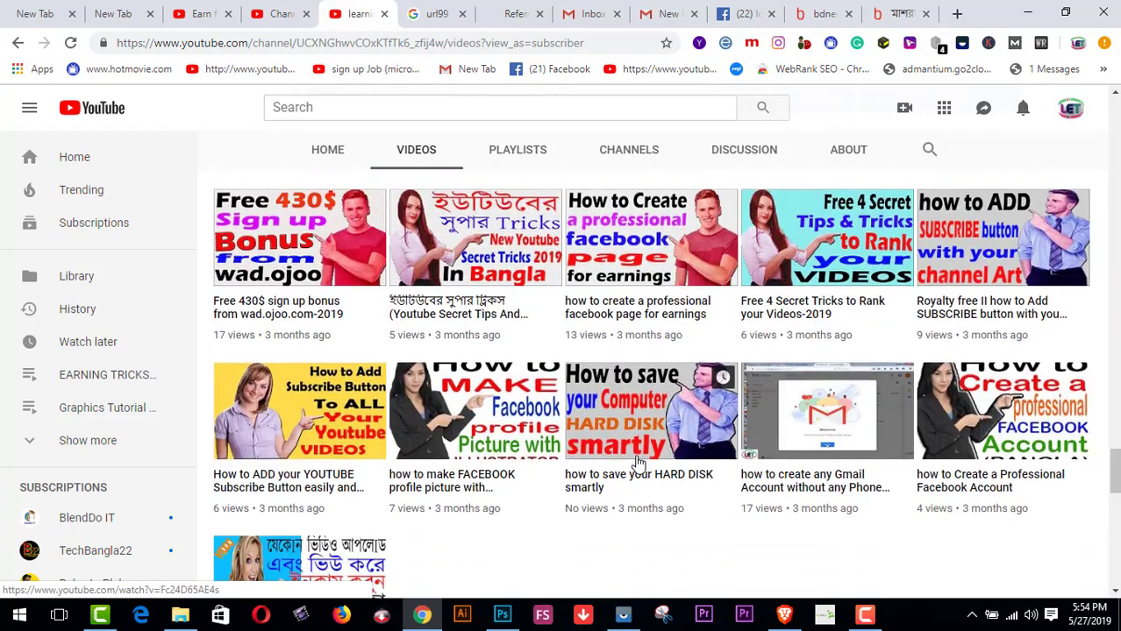
{"action": "scroll", "coordinate": [639, 465], "scroll_direction": "up", "scroll_amount": 15}
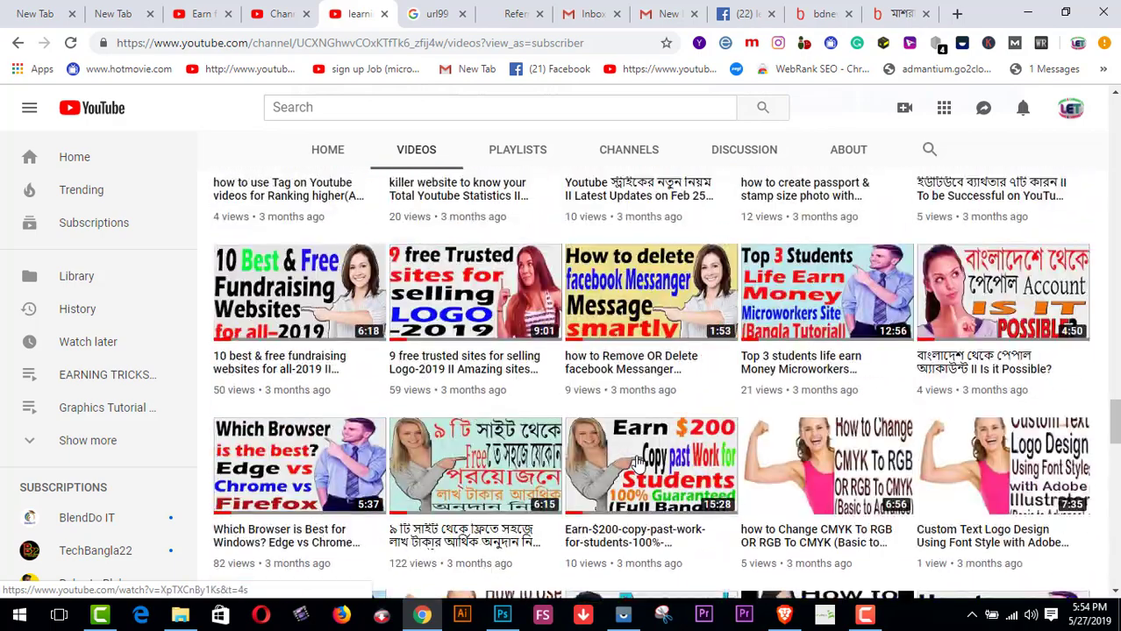
{"action": "scroll", "coordinate": [639, 469], "scroll_direction": "up", "scroll_amount": 10}
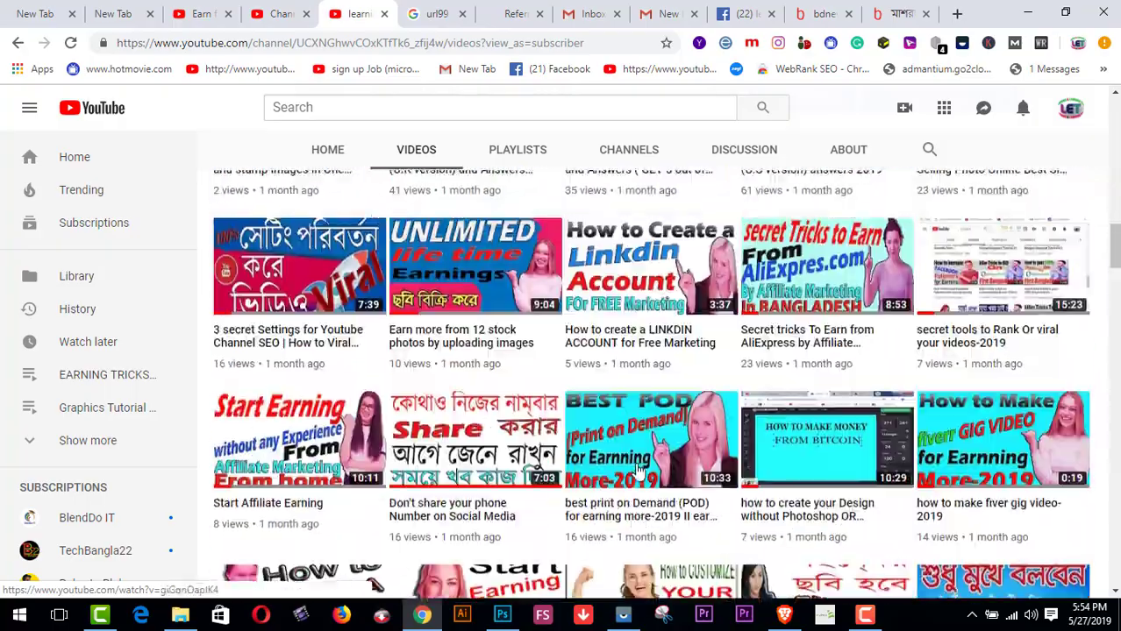